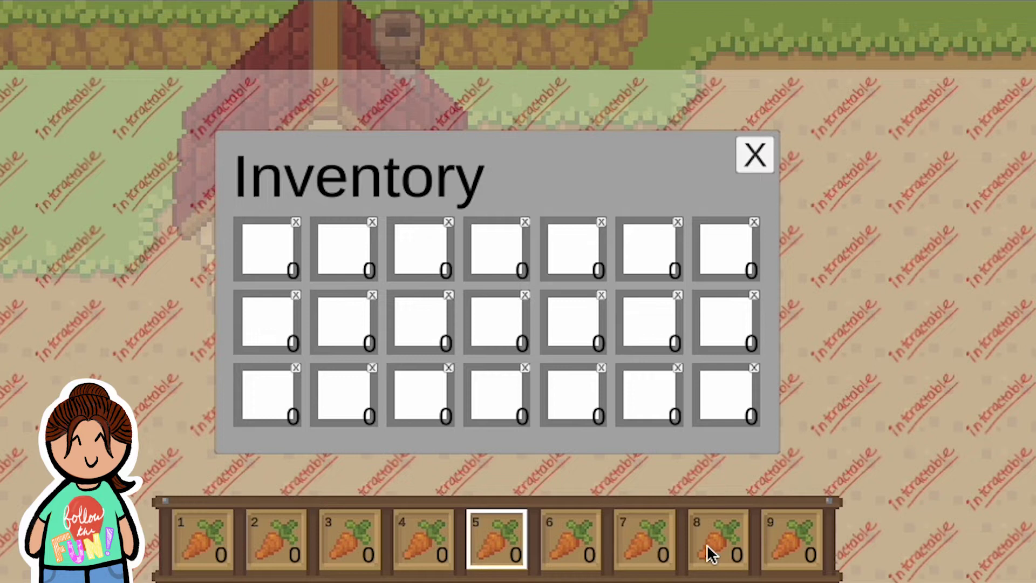
Step: Test the in-game toolbar by selecting slots with clicks, number keys 7 and 3, and scrolling
click(707, 544)
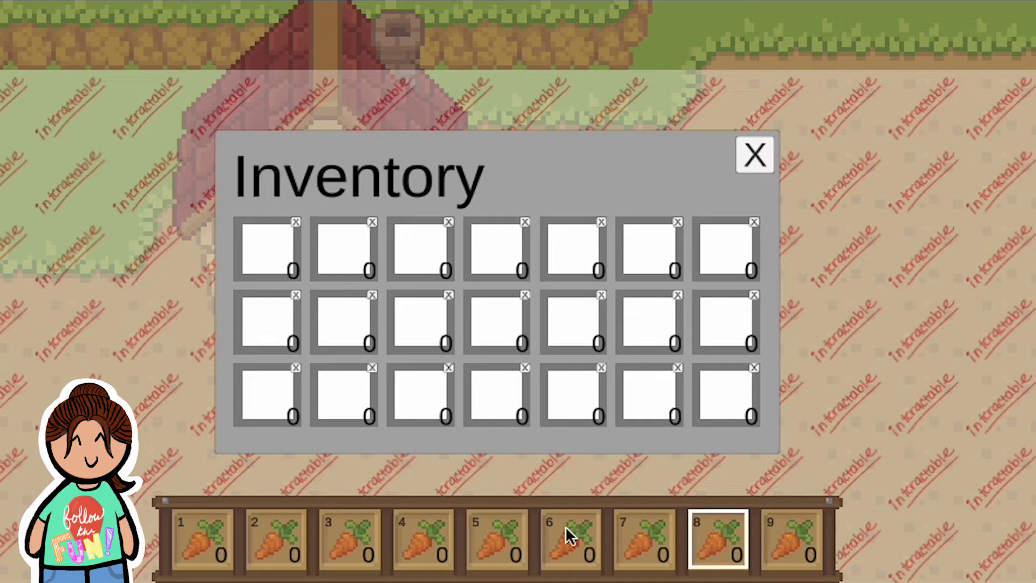
click(436, 530)
click(799, 538)
key(7)
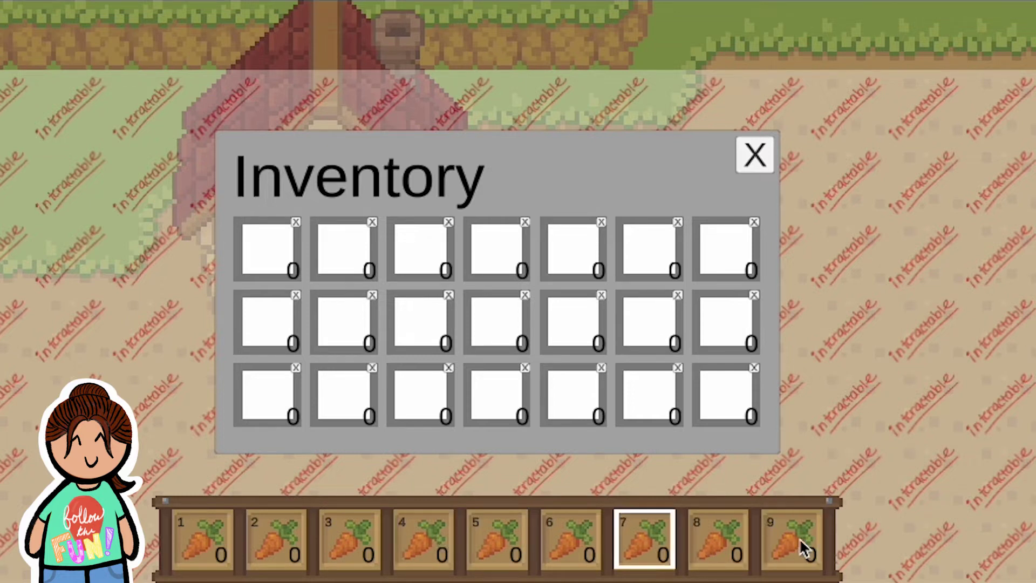
key(3)
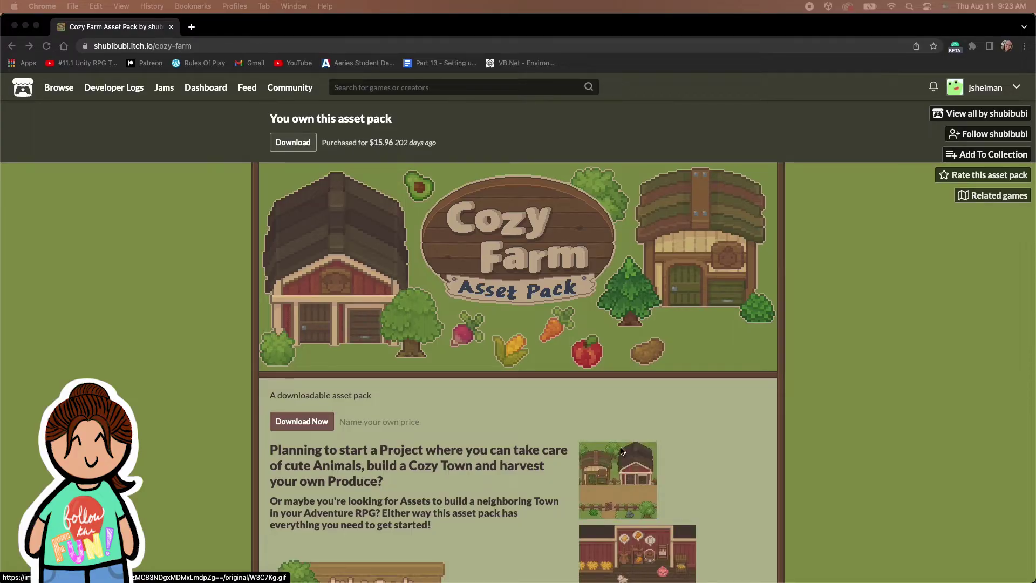
scroll(732, 469, down, 3)
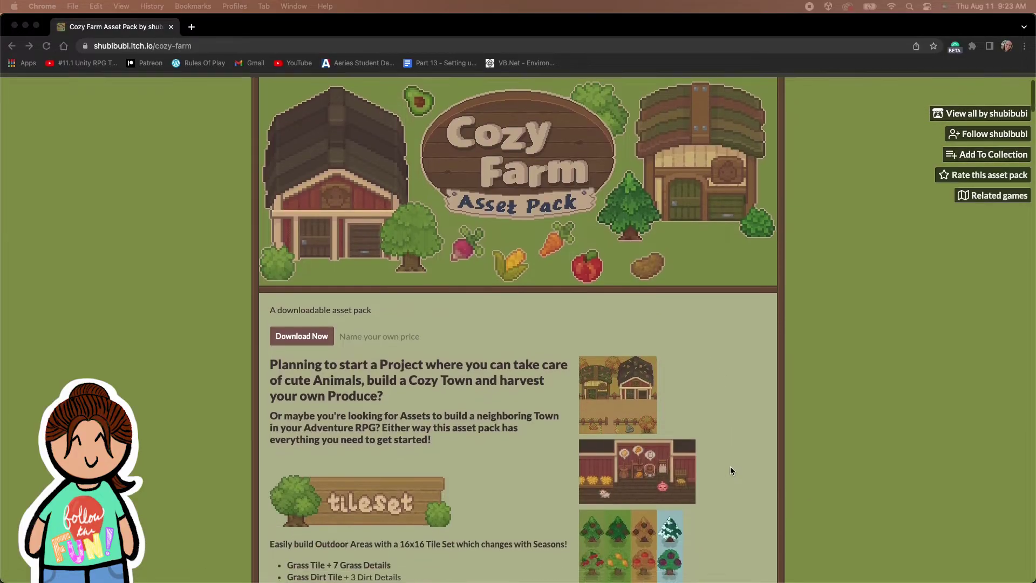
scroll(731, 469, down, 5)
scroll(731, 470, down, 5)
scroll(731, 470, down, 2)
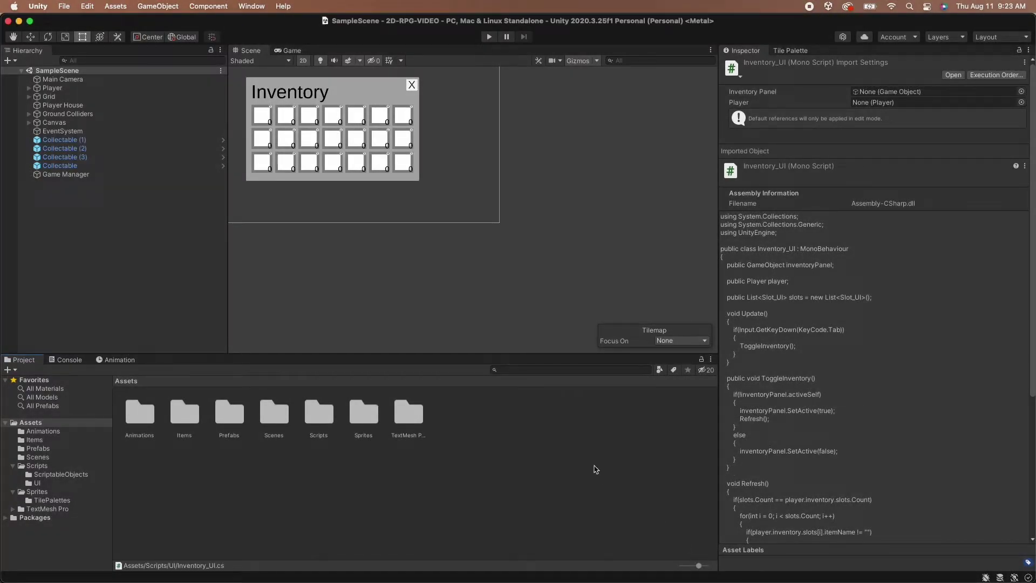
Step: Create a new folder named UI inside the Sprites assets folder
double_click(363, 413)
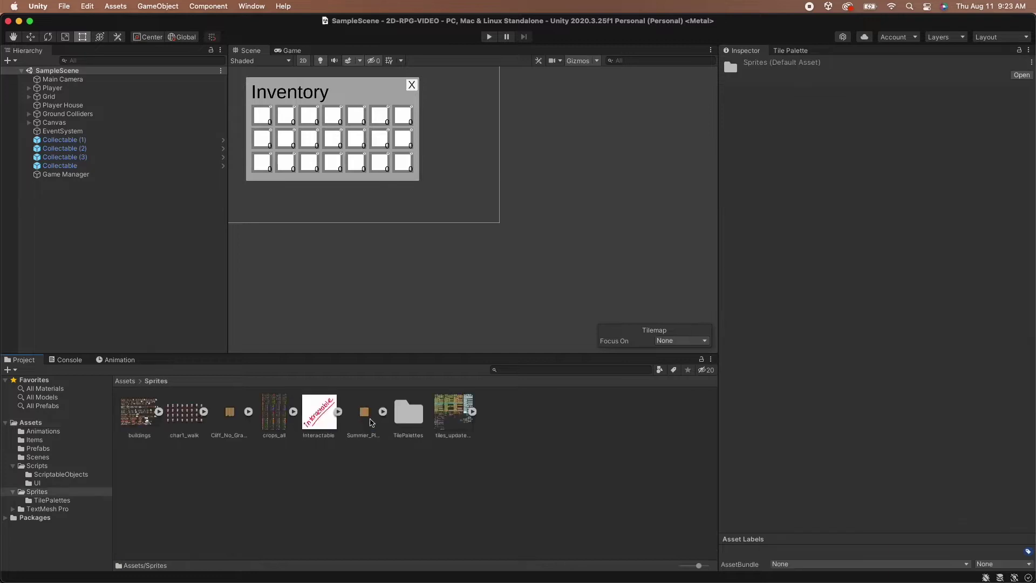
right_click(545, 491)
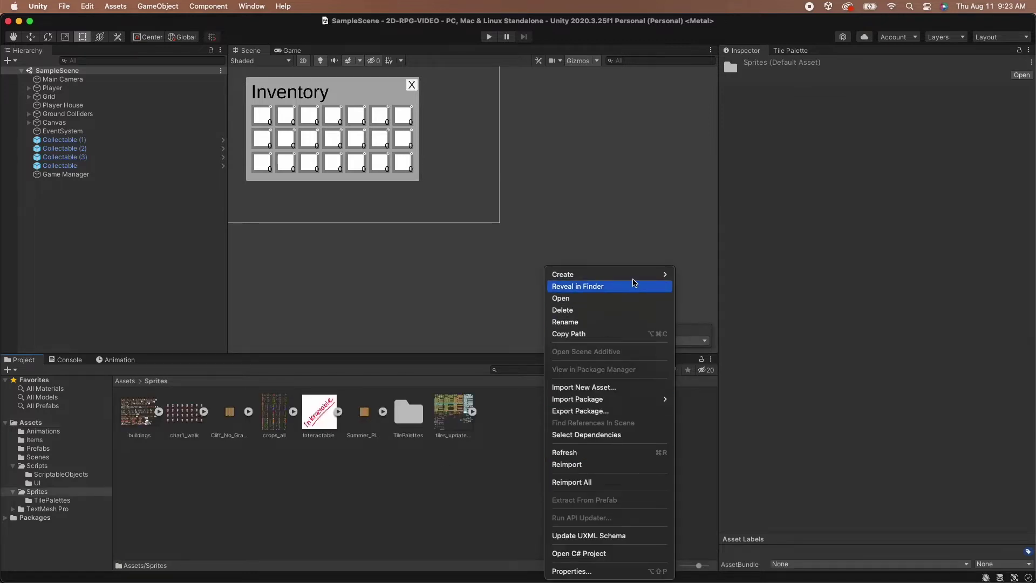
mouse_move(637, 274)
click(754, 102)
text(UI)
key(Return)
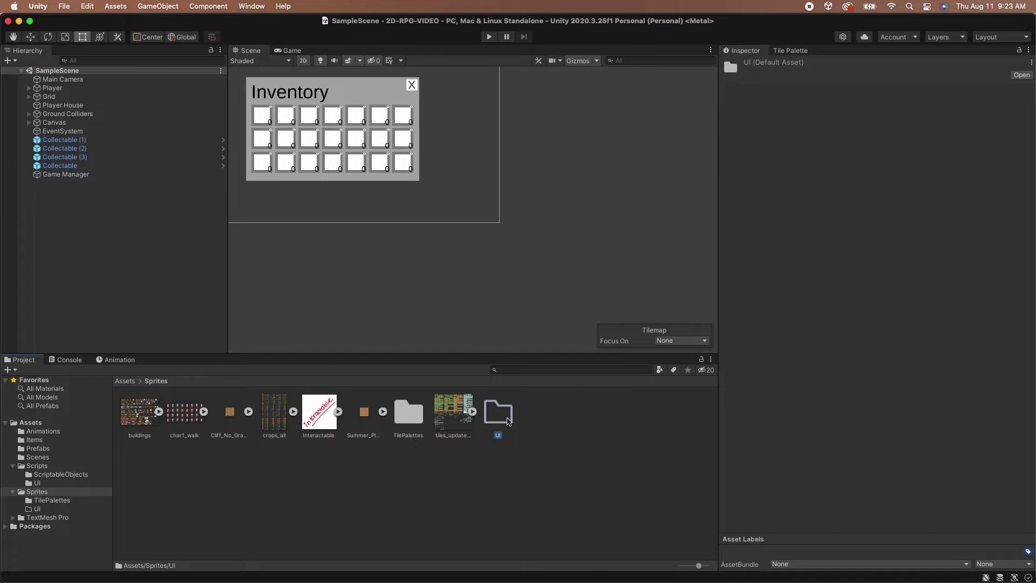
Step: Open the UI folder and start importing new assets into it
double_click(497, 413)
right_click(435, 422)
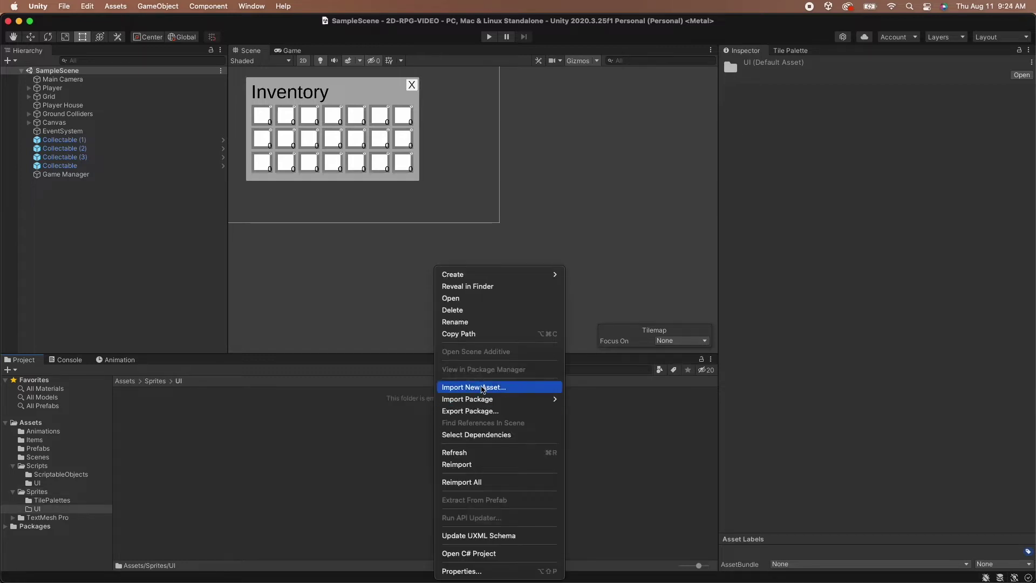
click(482, 387)
Step: Import all seven PNGs from Desktop > Art Assets > Farming Game Assets > full version > ui
click(346, 152)
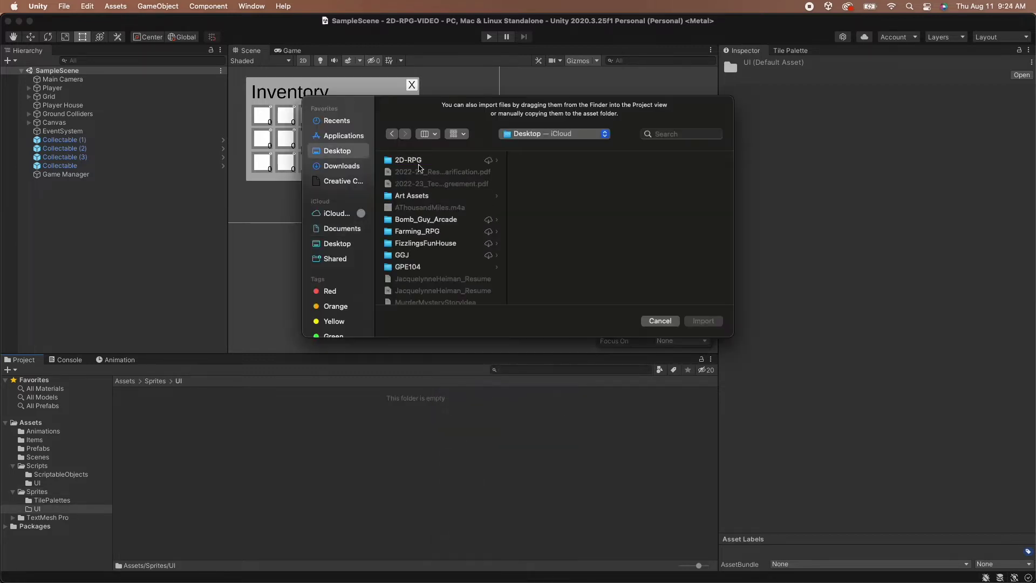
click(428, 197)
click(556, 160)
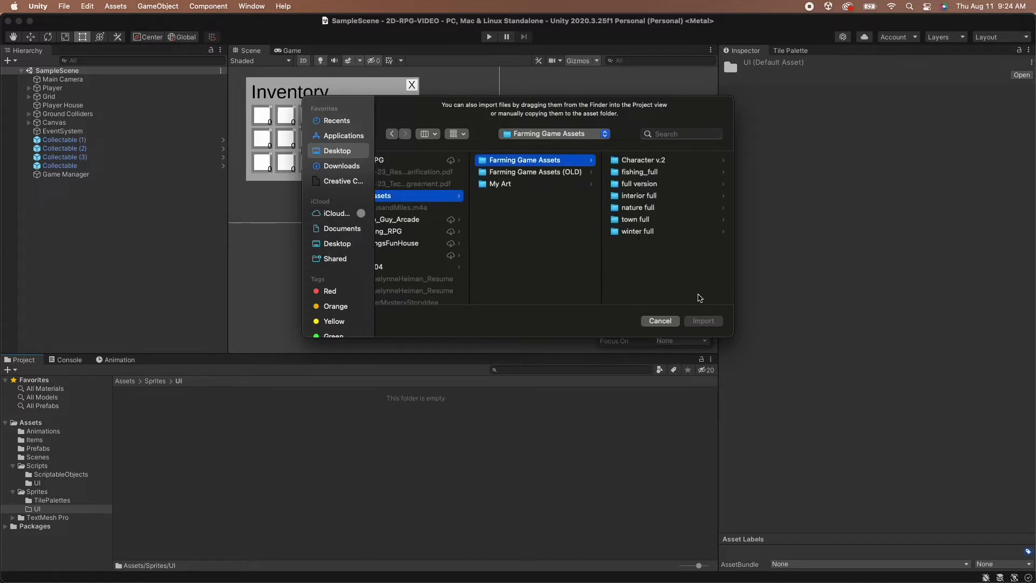
click(641, 185)
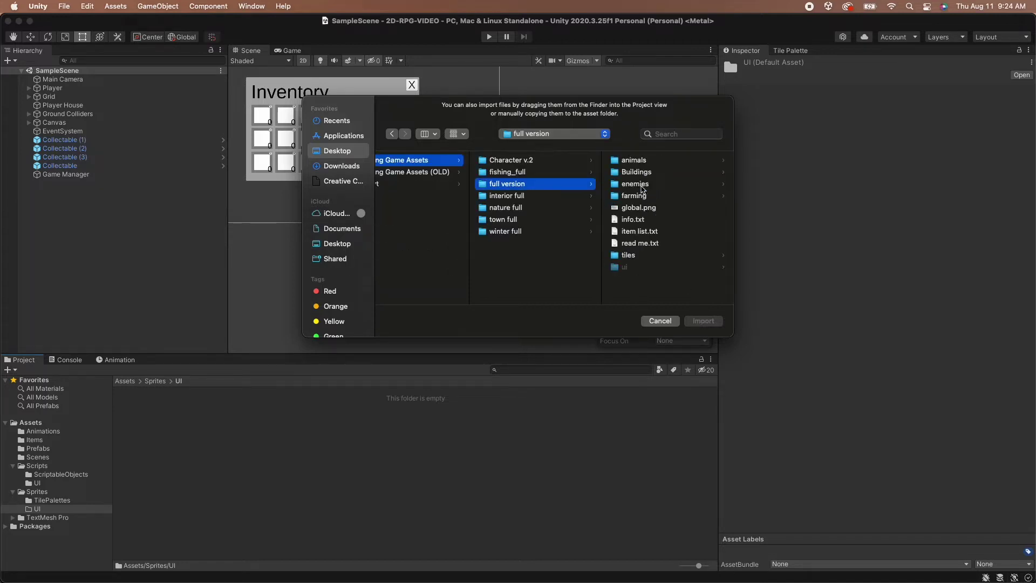
click(626, 266)
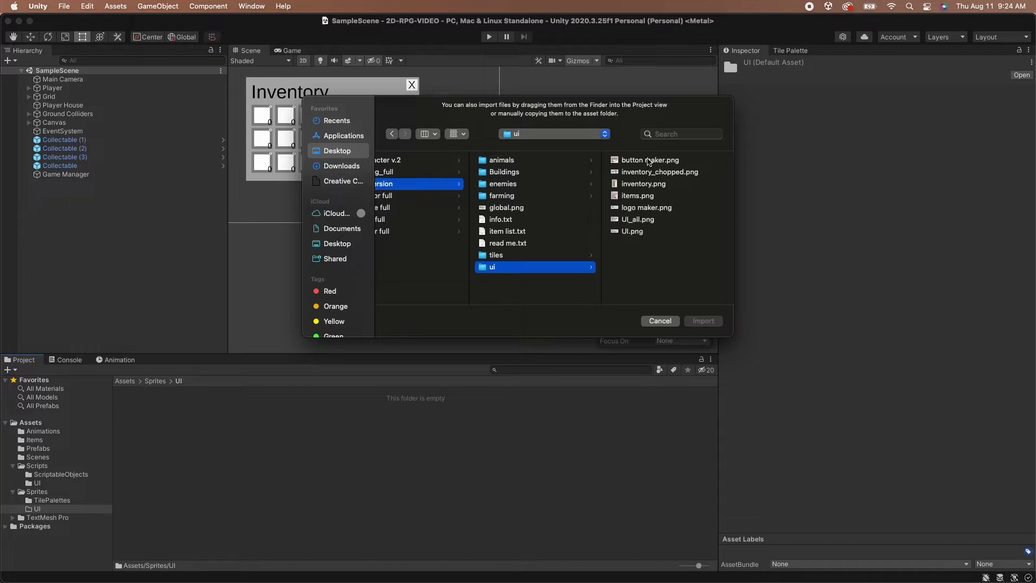
click(650, 160)
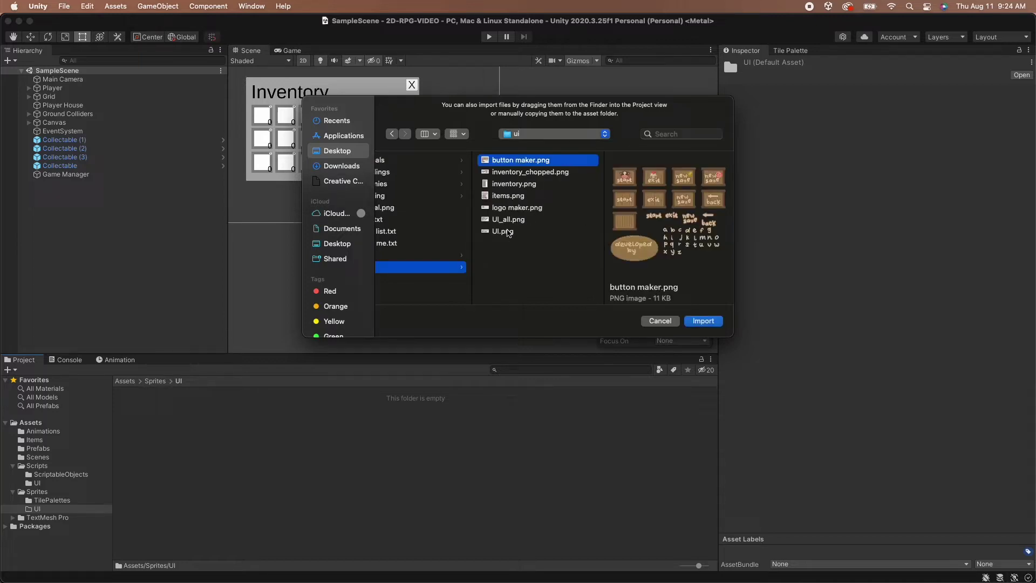
shift+click(507, 232)
click(707, 322)
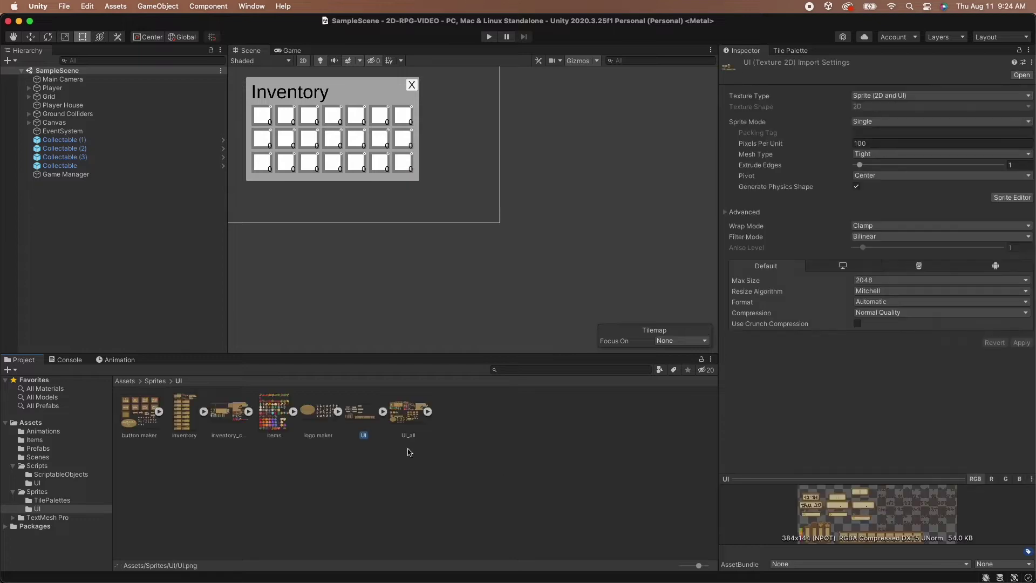
Step: Give all seven textures Multiple sprite mode, 16 PPU, Point filter and no compression, then open UI.png in Sprite Editor
key(super+a)
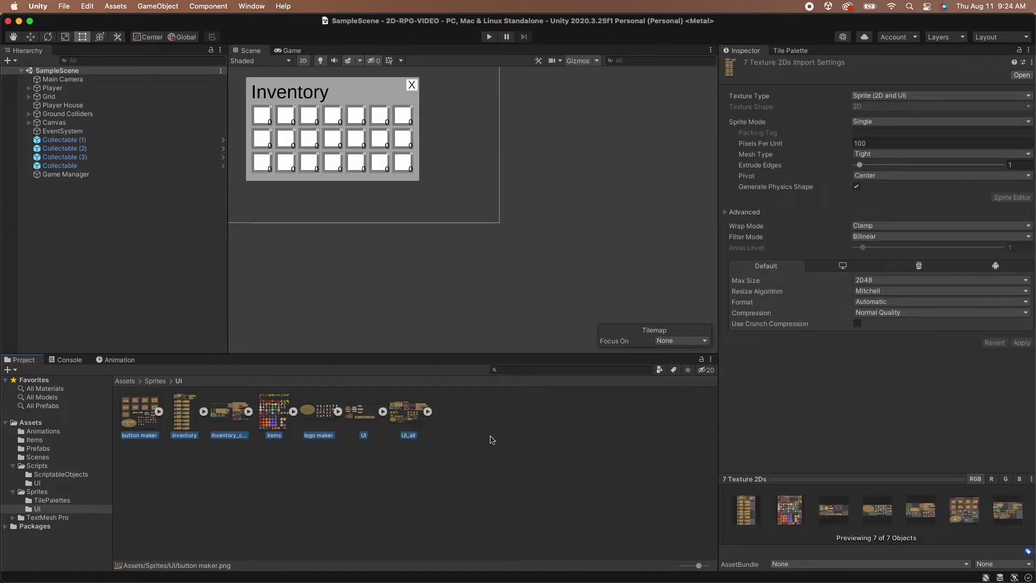
click(877, 122)
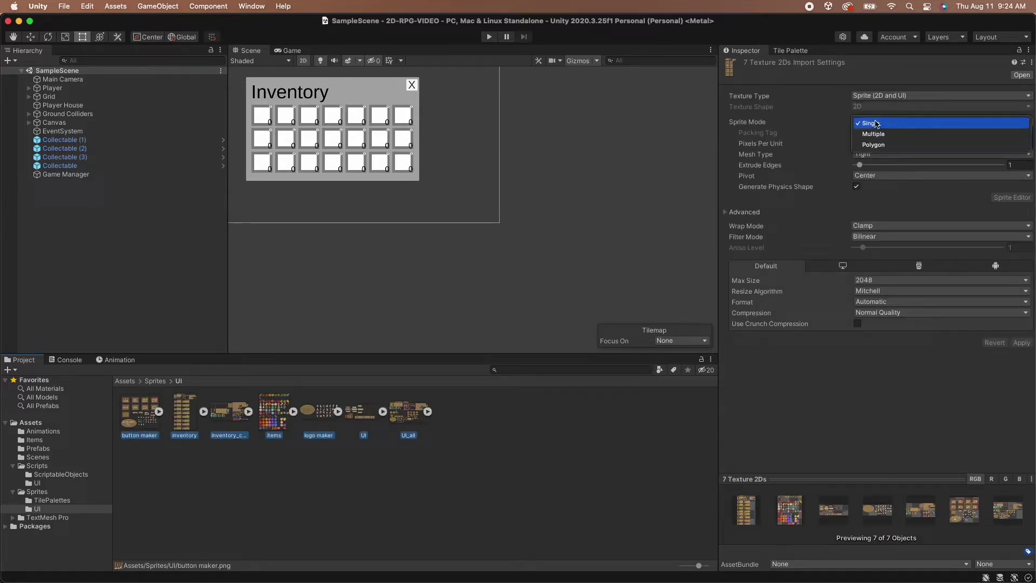
click(877, 135)
click(879, 143)
text(16)
click(889, 227)
click(893, 217)
click(903, 302)
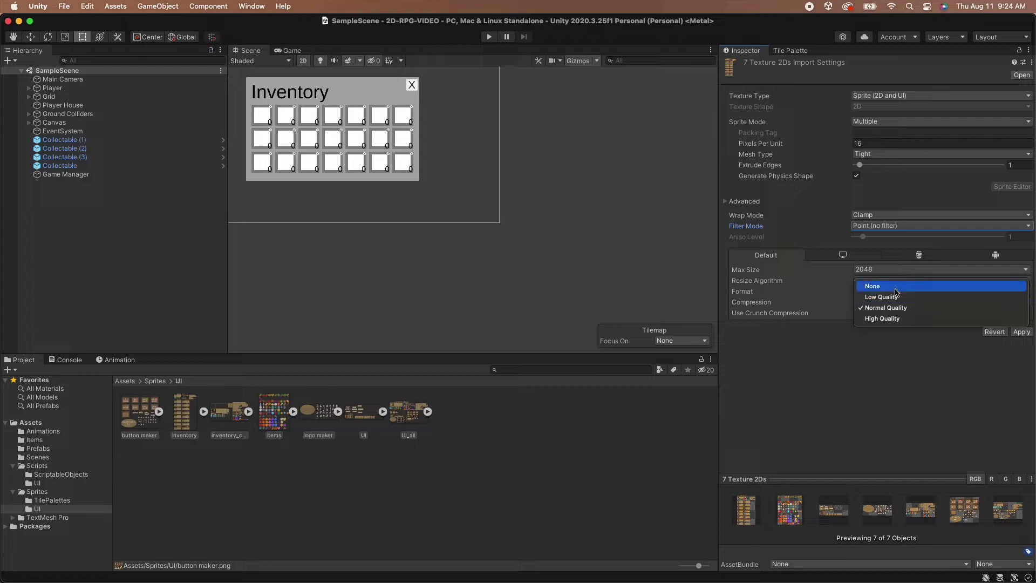
click(896, 284)
click(1020, 322)
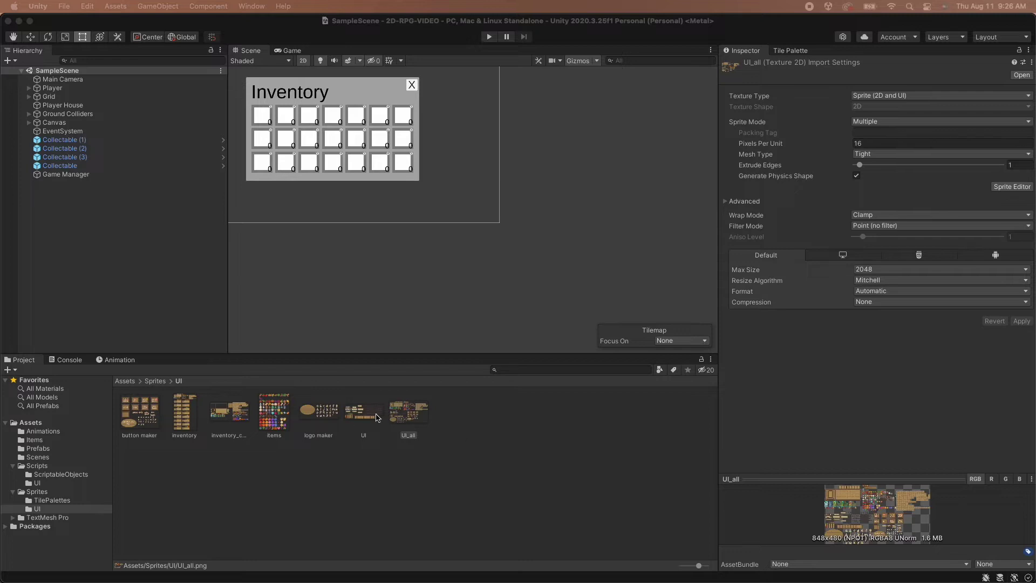
click(378, 417)
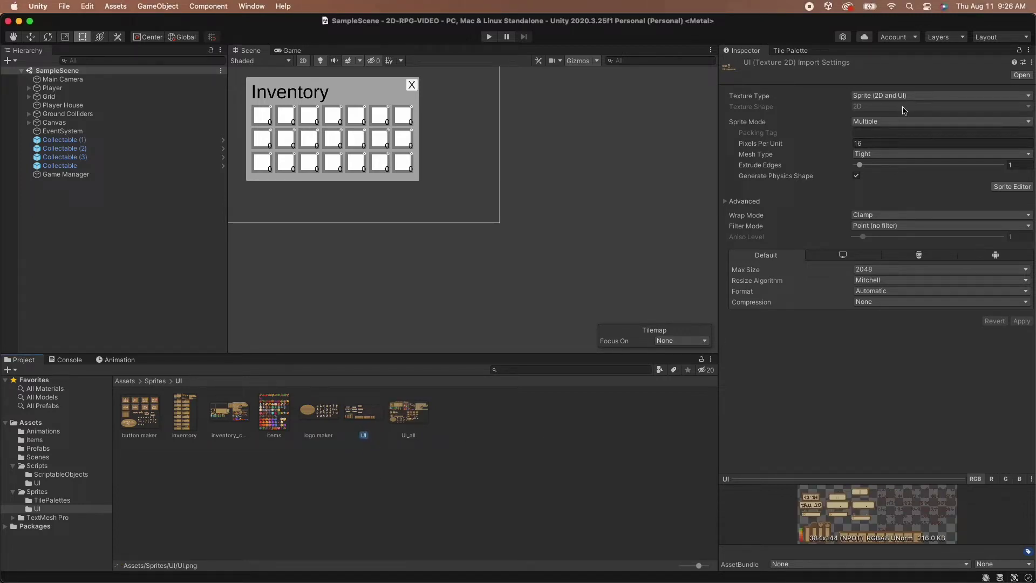
click(1012, 186)
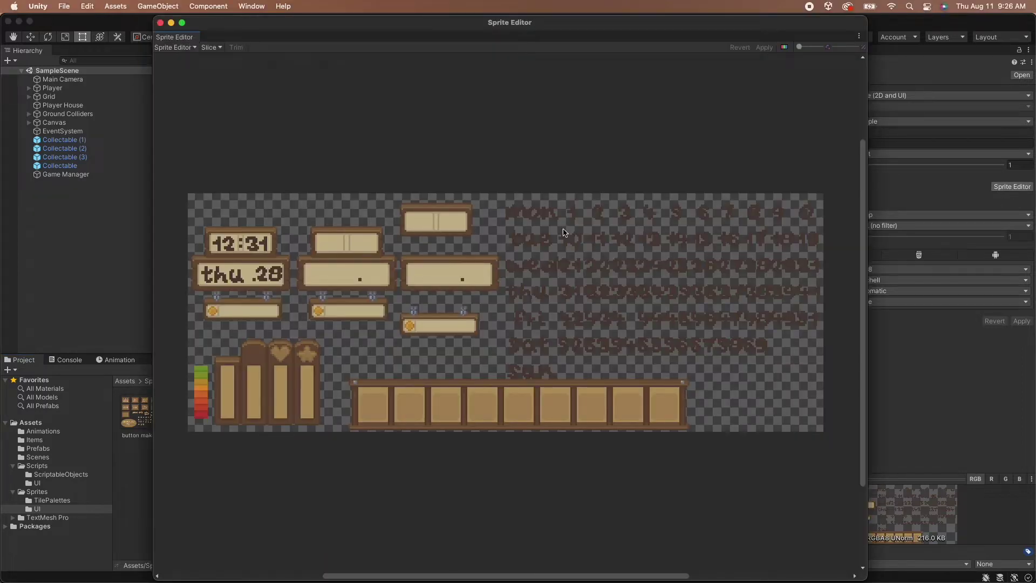
Step: Auto-slice UI.png, trim the UI_111 slot-bar sprite's top edge to 206 by 31, and apply
click(204, 48)
click(319, 151)
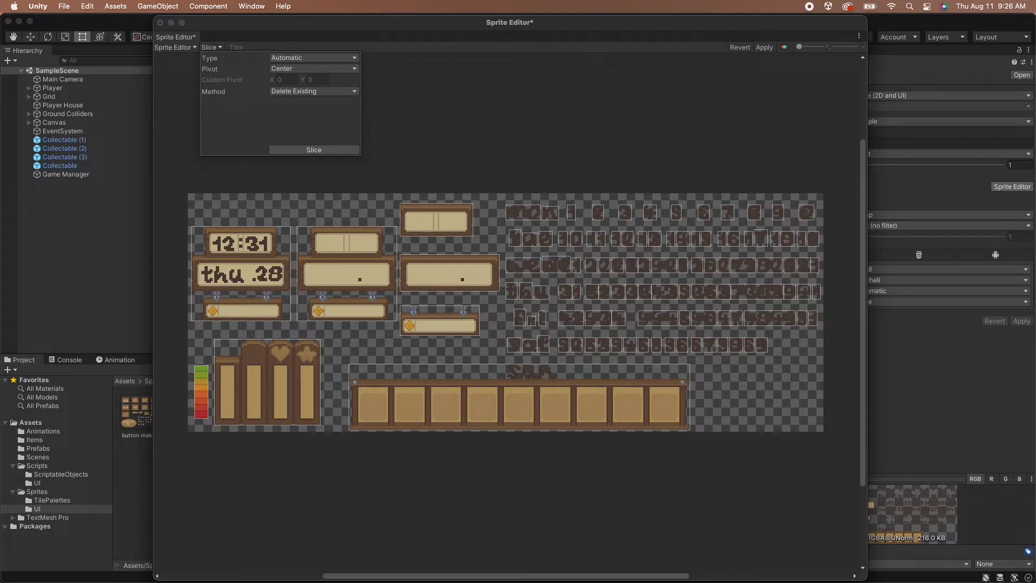
click(502, 421)
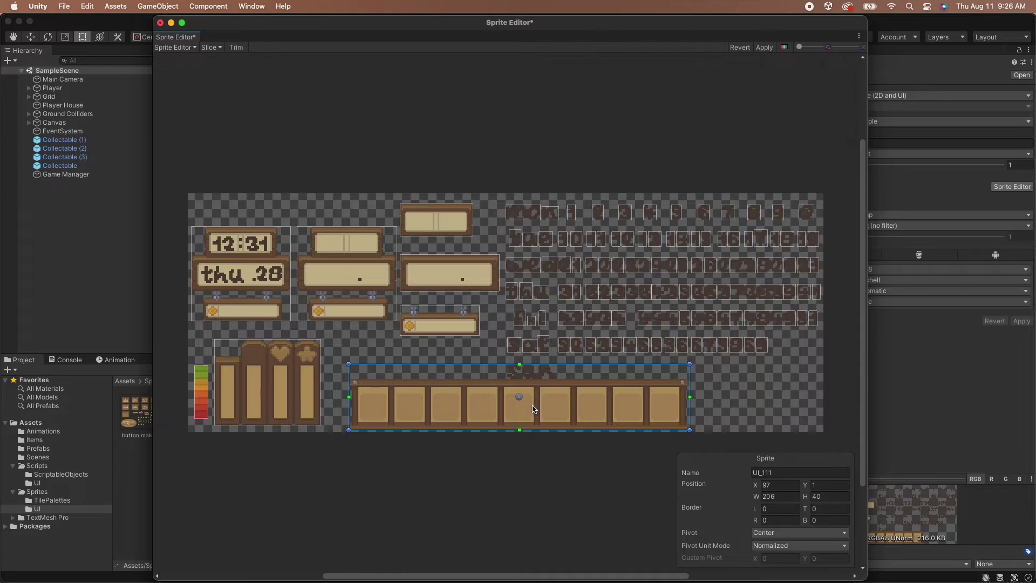
scroll(533, 409, up, 6)
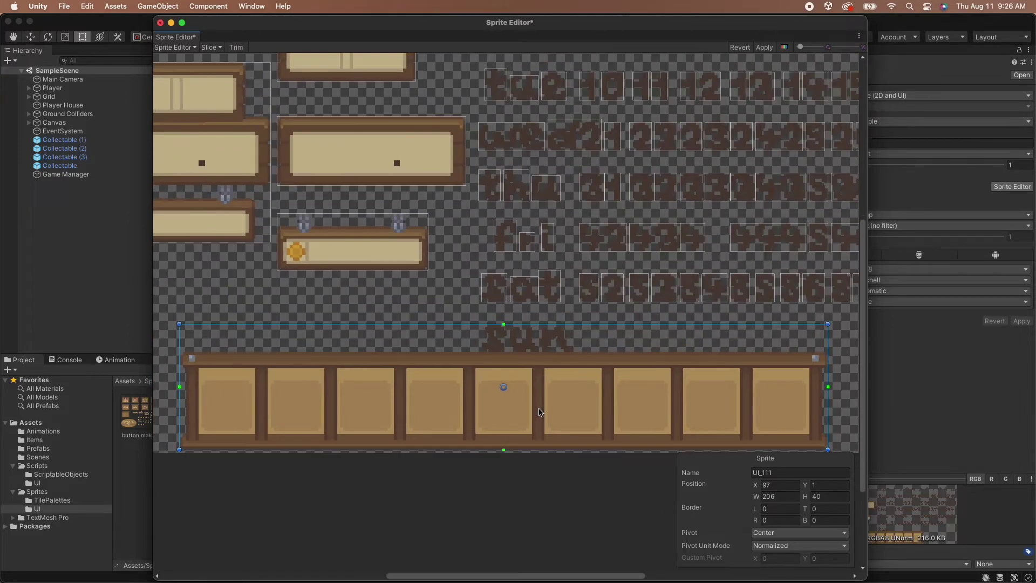
middle_drag(536, 412, 542, 300)
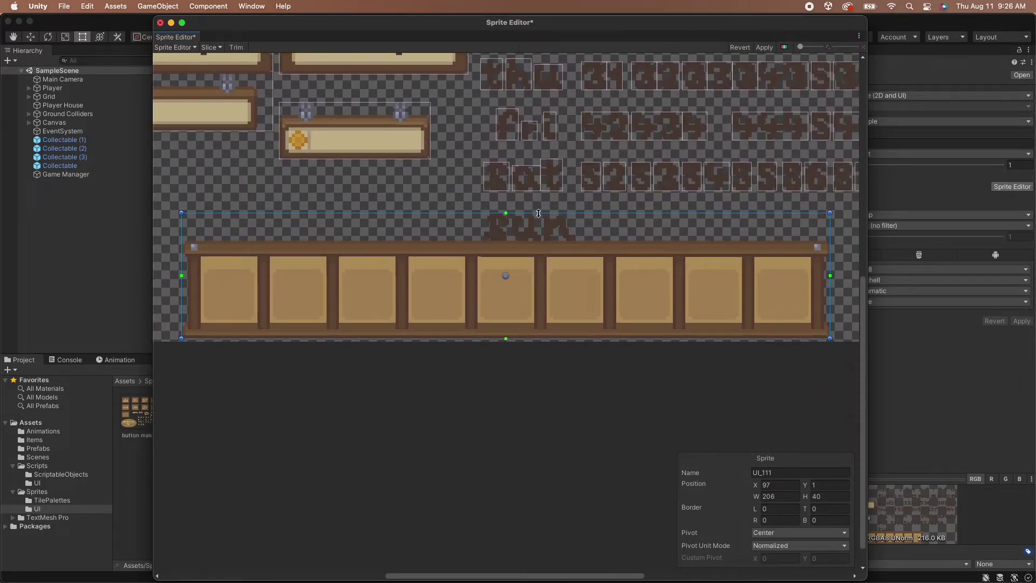
scroll(539, 214, up, 1)
drag(539, 214, 538, 244)
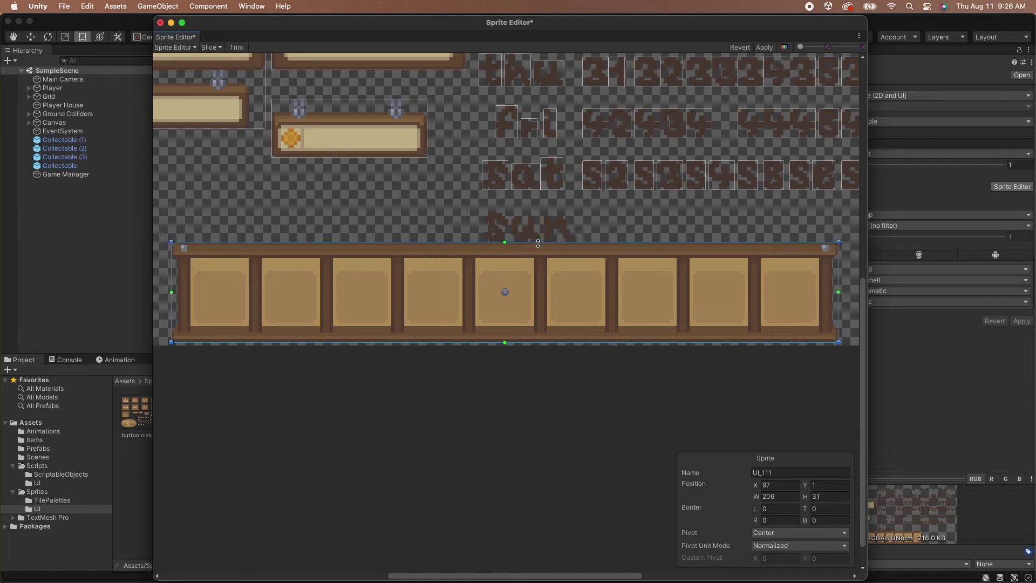
click(765, 48)
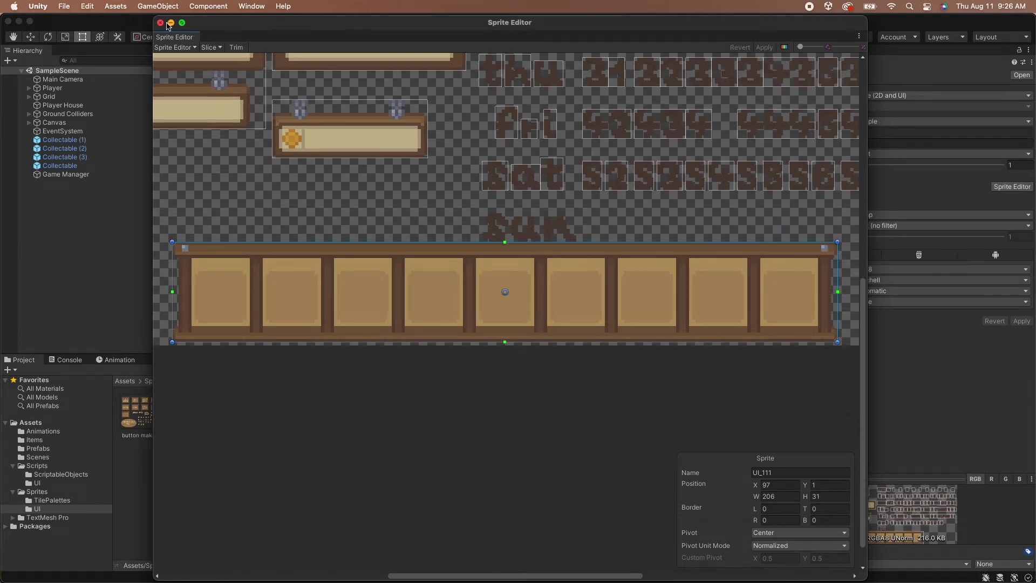
Step: Close the Sprite Editor and expand the UI asset's sprites and the Canvas hierarchy
click(161, 23)
click(387, 412)
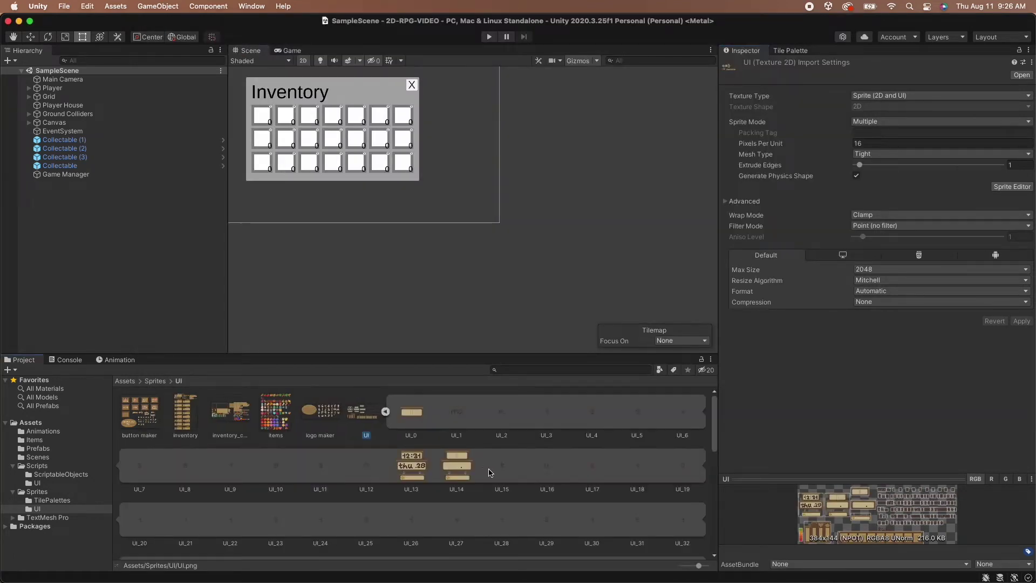
scroll(488, 474, down, 10)
scroll(563, 504, up, 2)
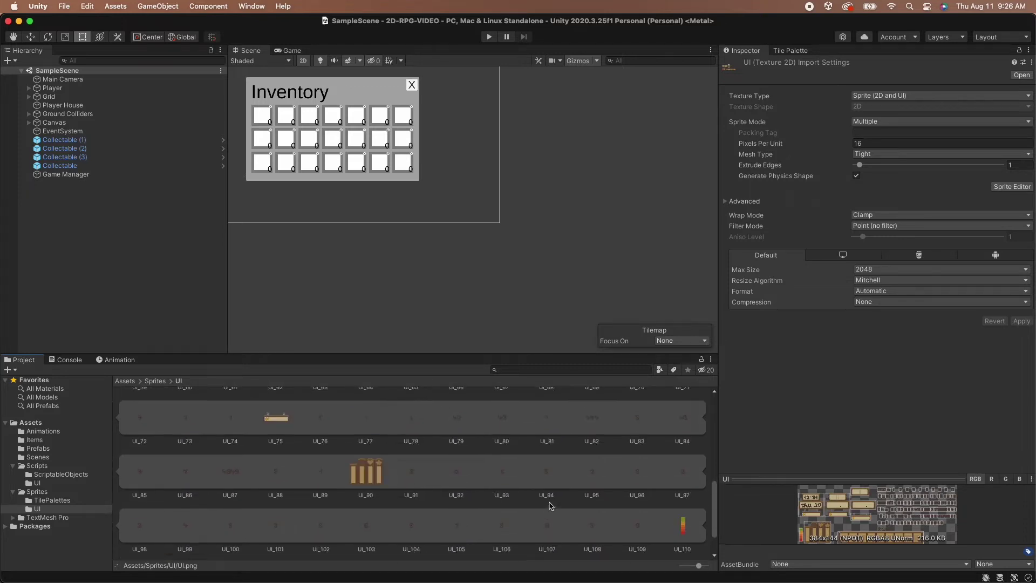
click(29, 123)
right_click(58, 126)
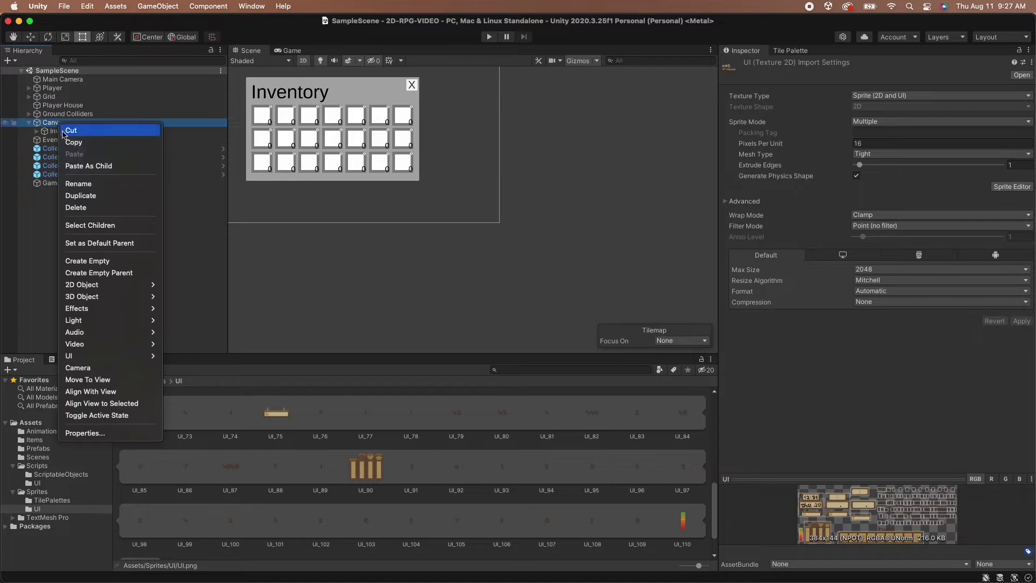
Step: Create an empty child GameObject under Canvas and name it Toolbar
click(129, 264)
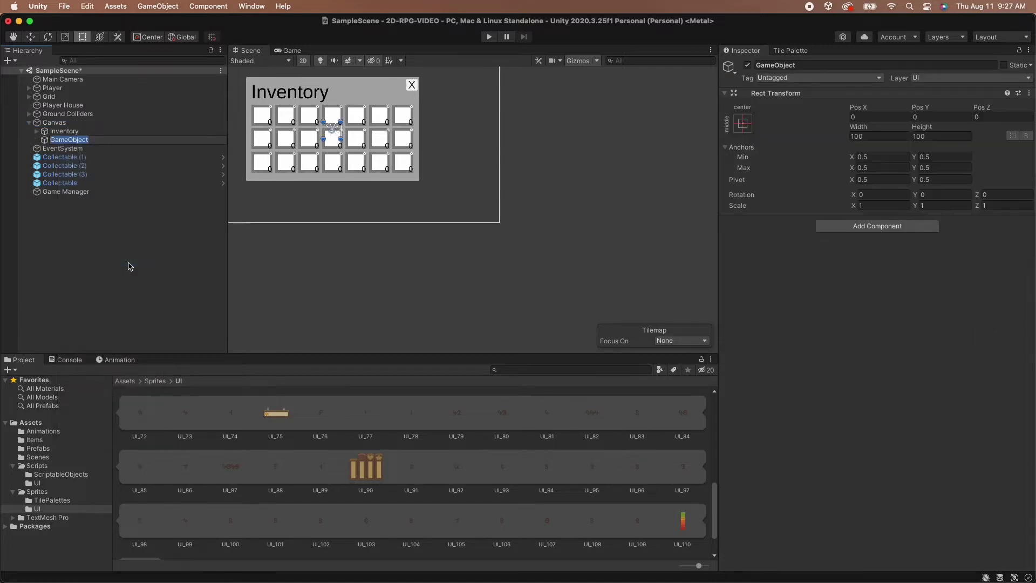
text(T)
key(Return)
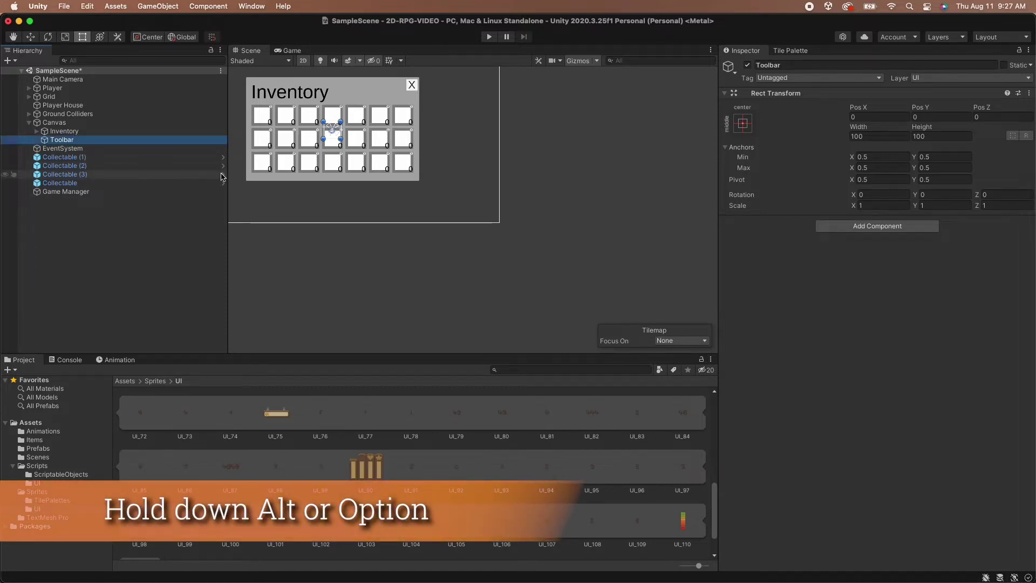
Step: Apply the bottom-stretch anchor preset with position so Toolbar spans the canvas bottom, Pos Y 50, height 100
click(743, 125)
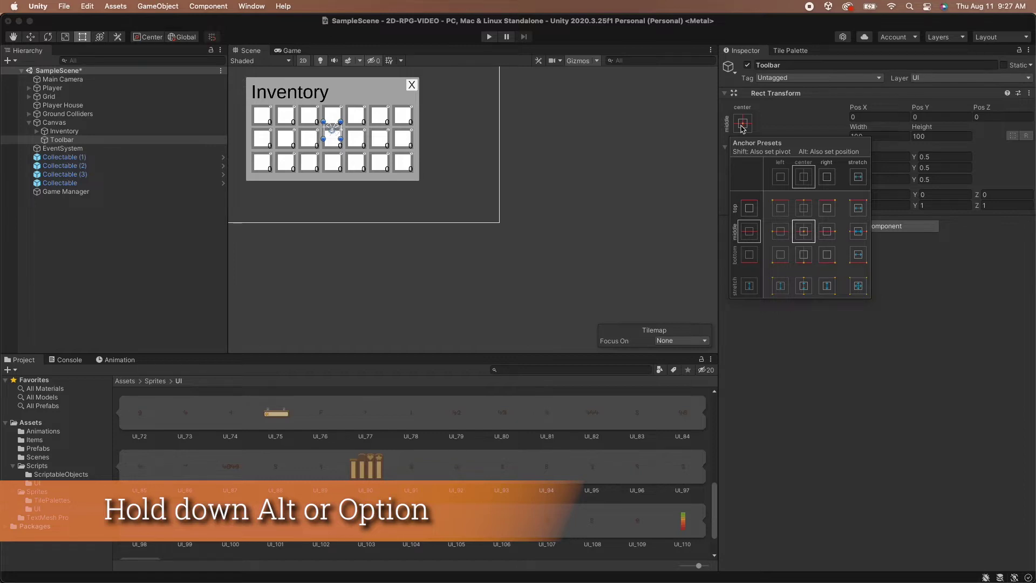
key(alt)
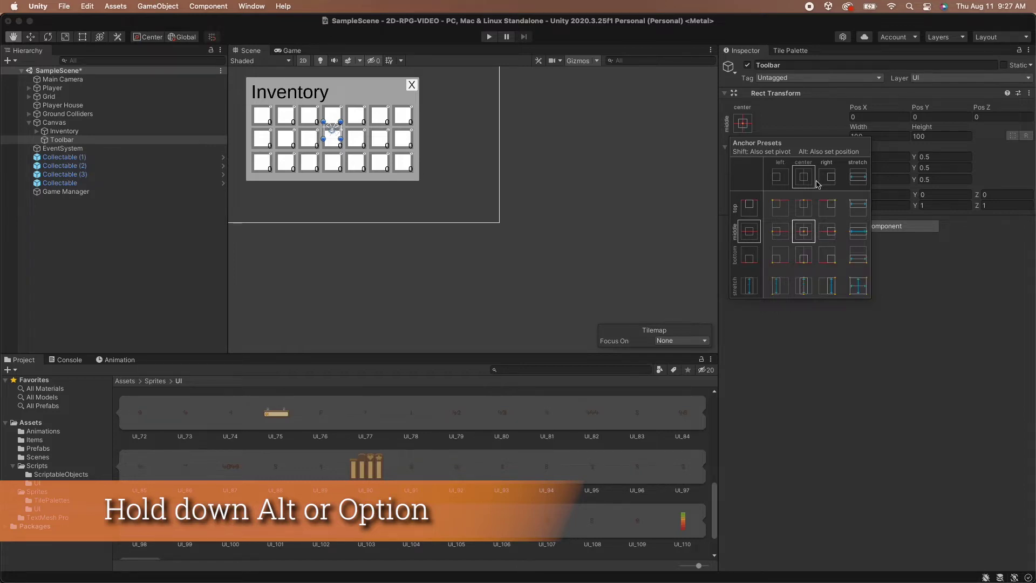
alt+click(859, 256)
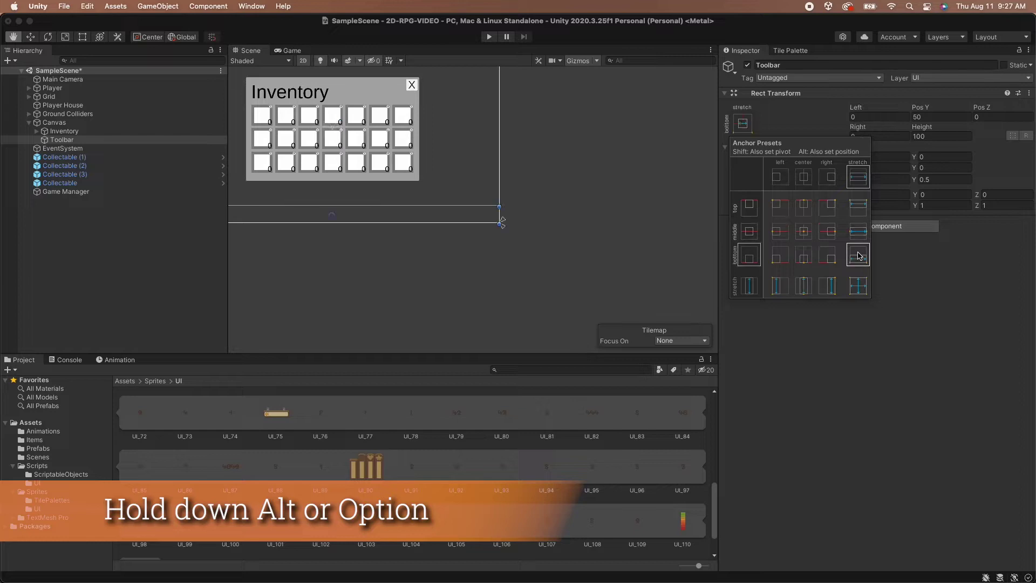
alt+drag(413, 254, 518, 259)
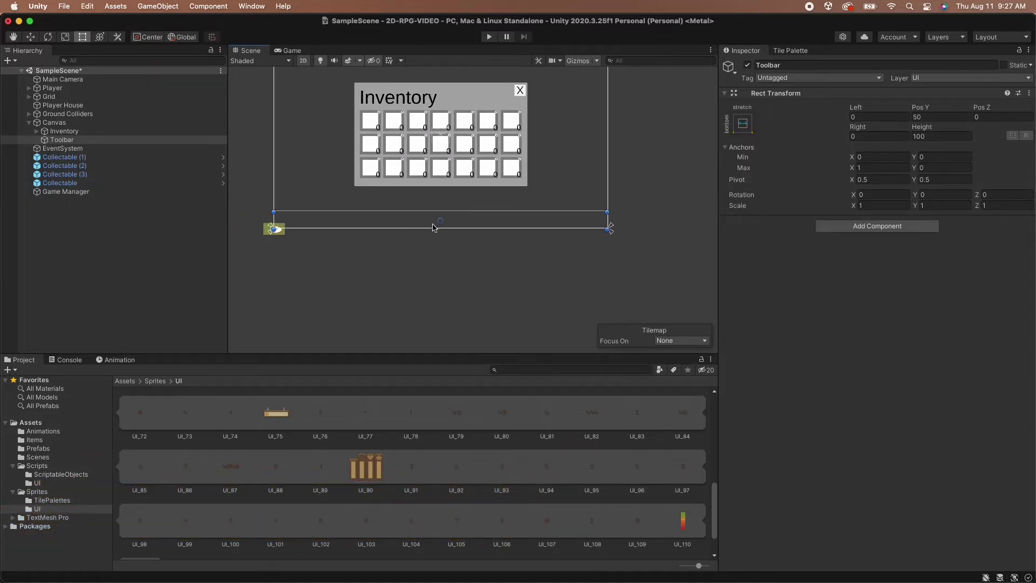
scroll(432, 227, up, 3)
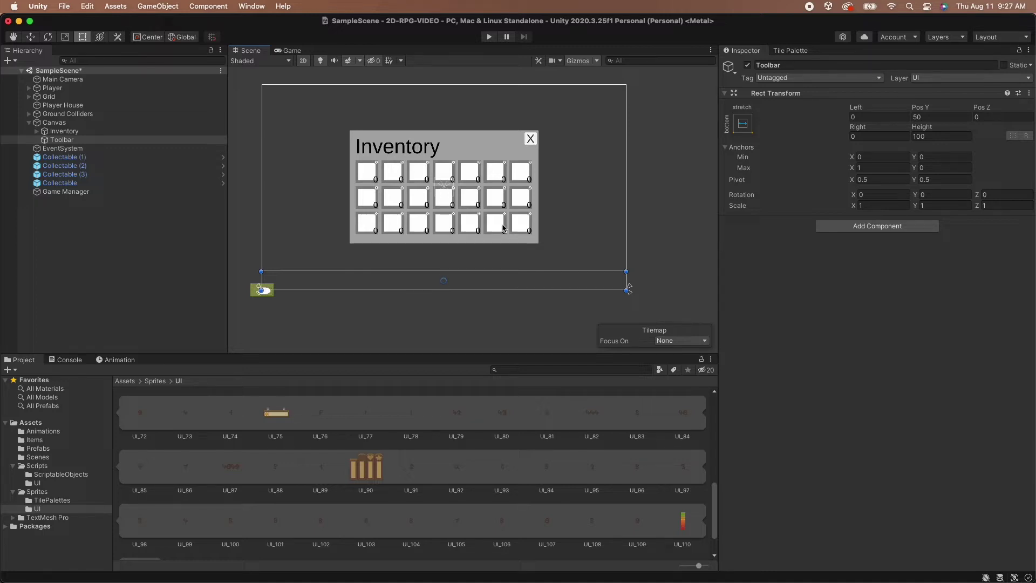
Step: Add a UI Image as a child of Toolbar and name it Background
right_click(72, 141)
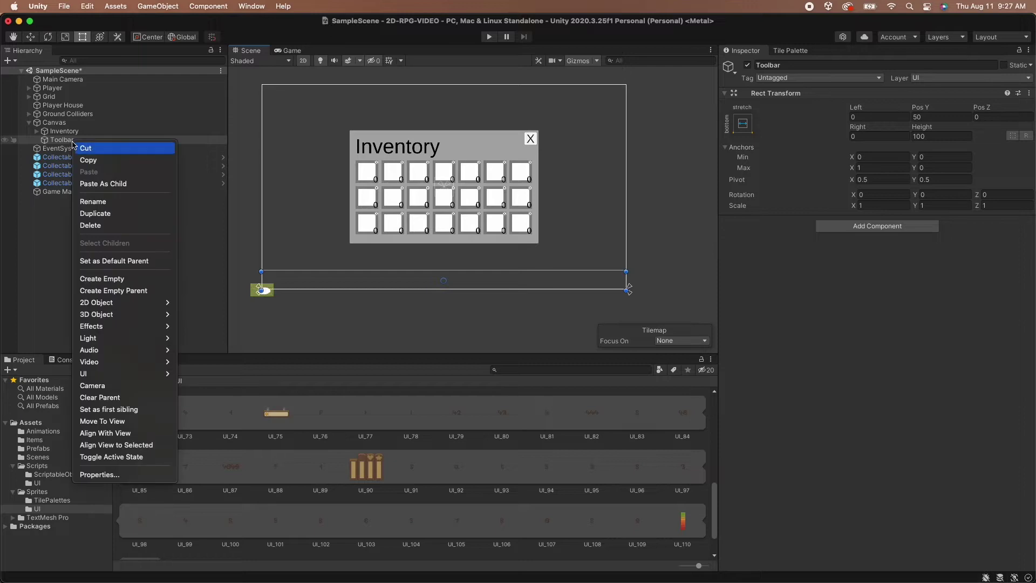
mouse_move(159, 374)
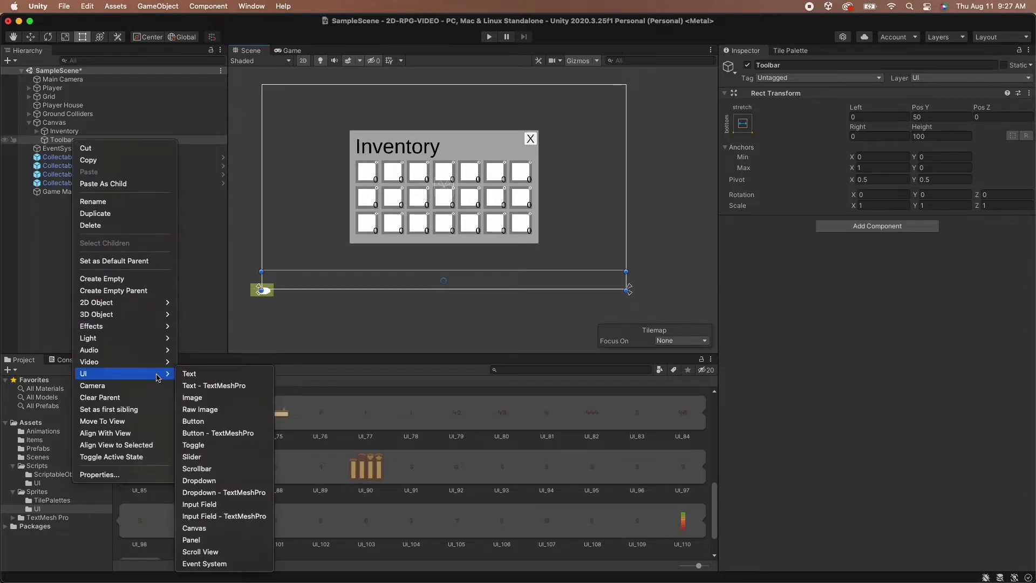
click(229, 398)
text(Background)
key(Return)
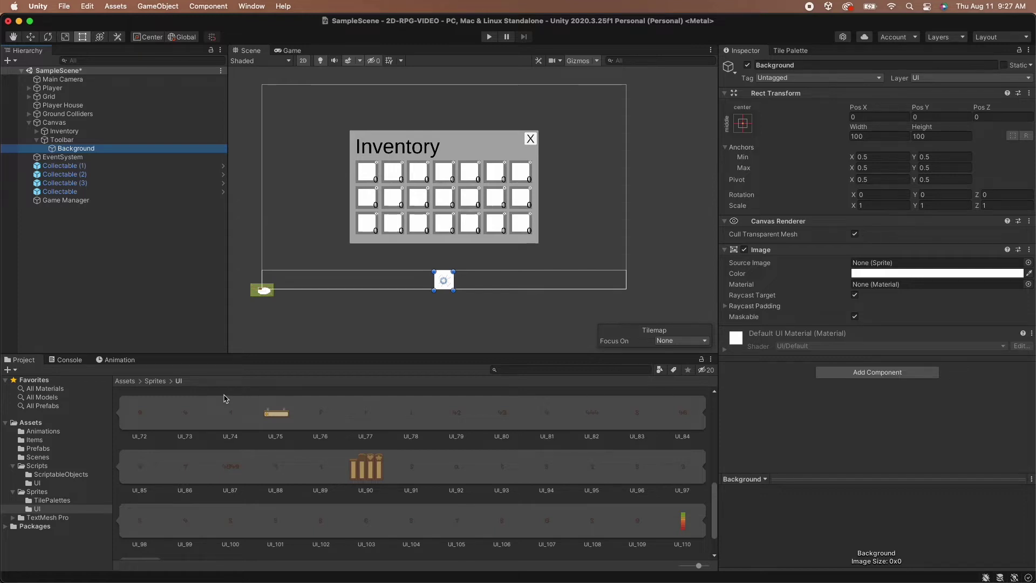
Step: Set Background's Source Image to UI_111 and apply Set Native Size (1287.5 by 193.75)
click(1028, 263)
scroll(989, 352, down, 10)
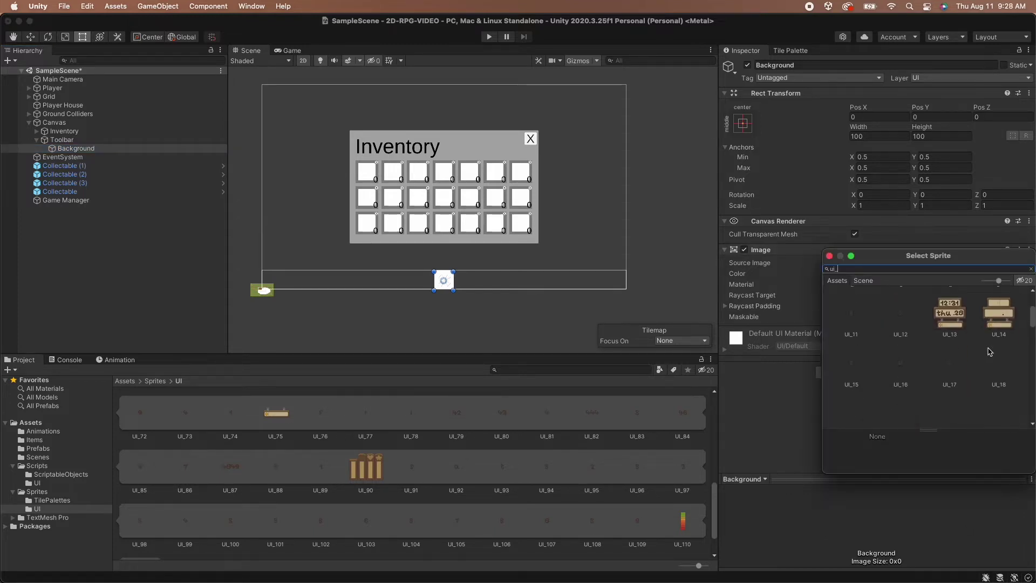
scroll(993, 356, down, 3)
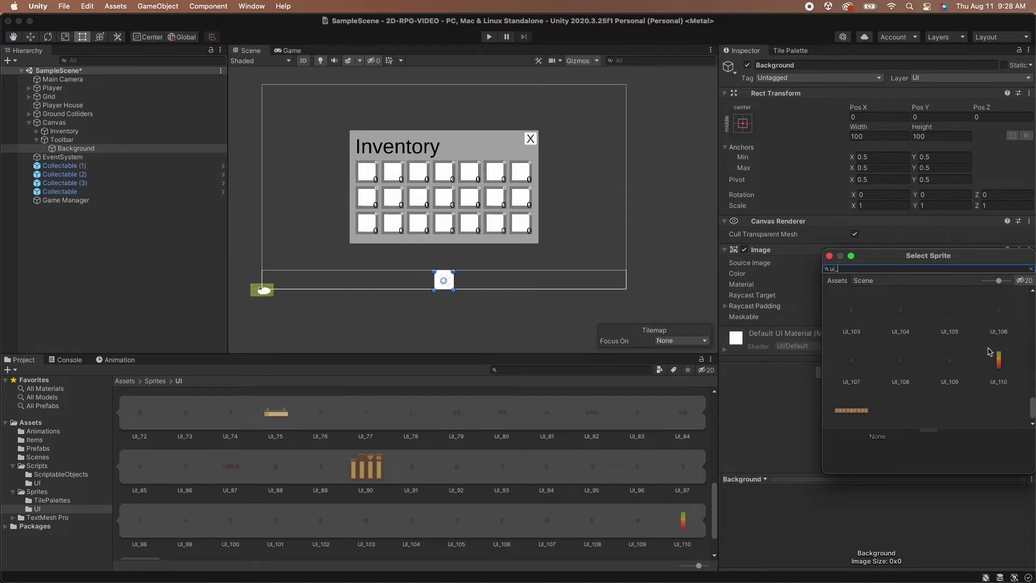
double_click(857, 402)
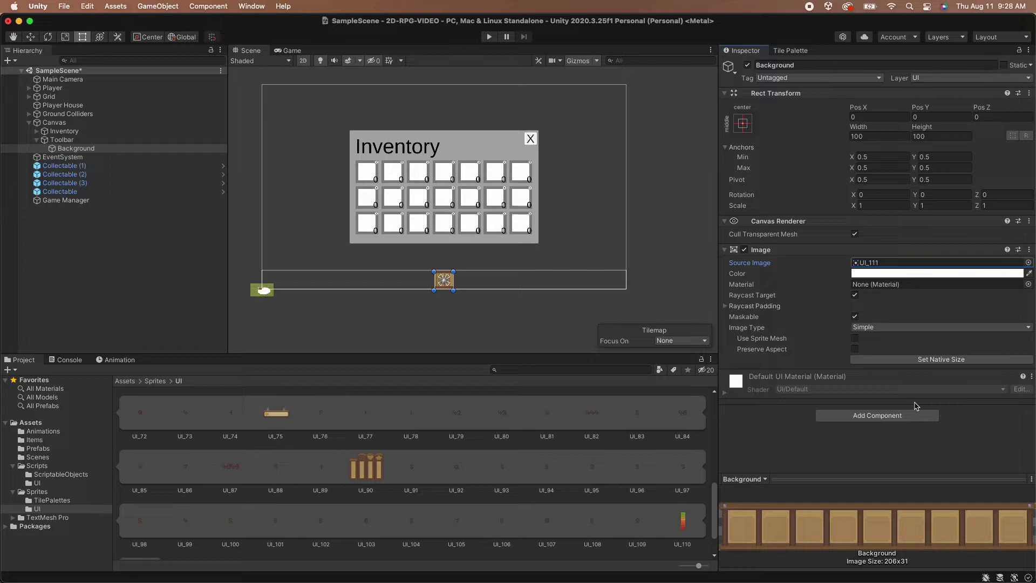
click(940, 359)
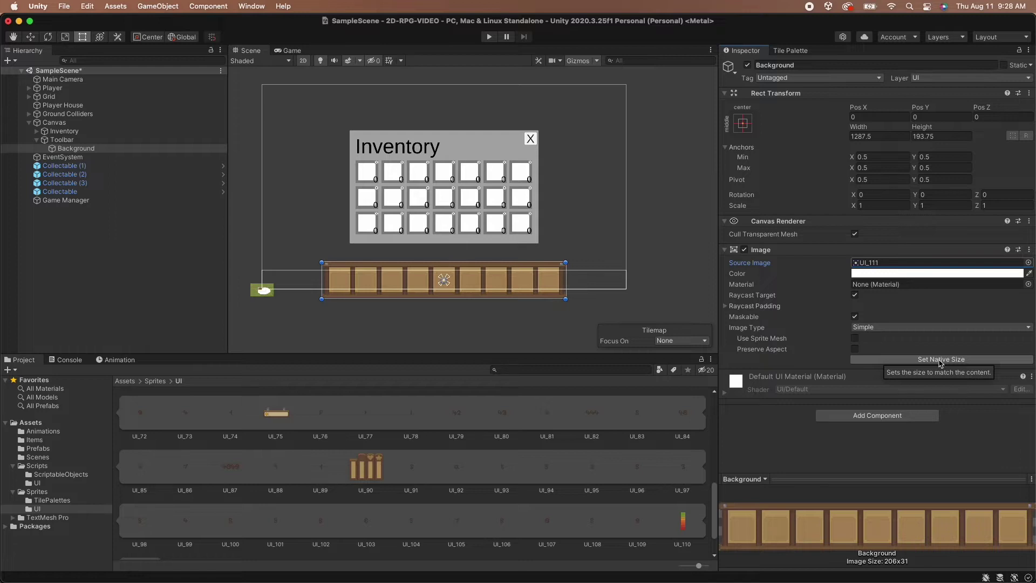
scroll(498, 258, up, 3)
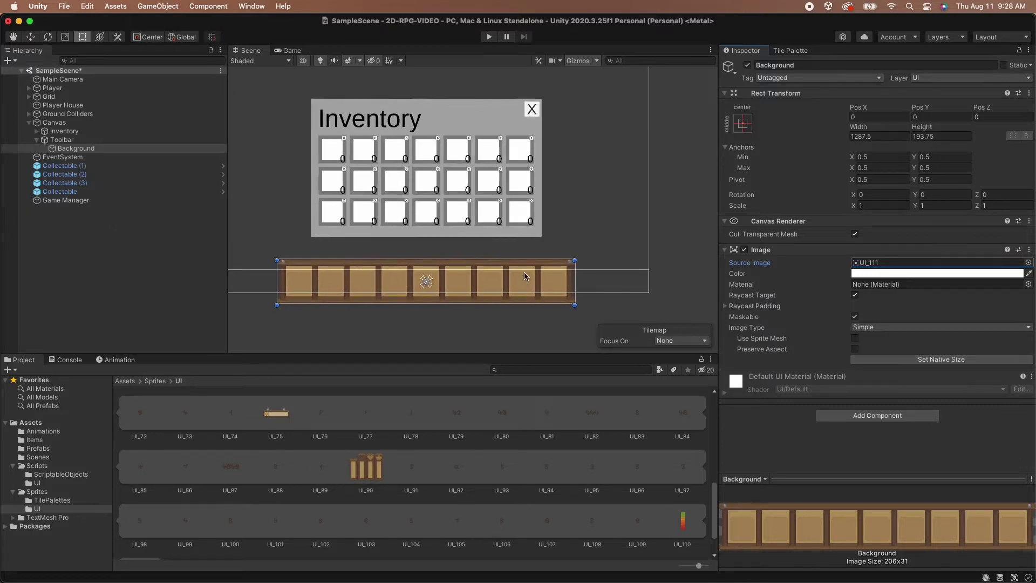
Step: Resize the Background image to width 1220 and height 164 in the Rect Transform
drag(498, 258, 497, 264)
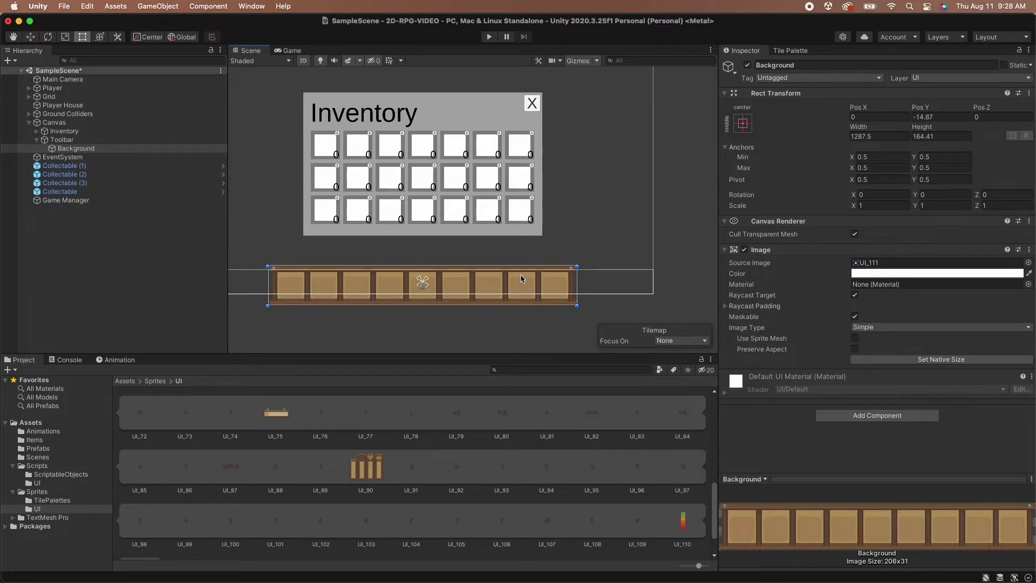
drag(577, 282, 561, 282)
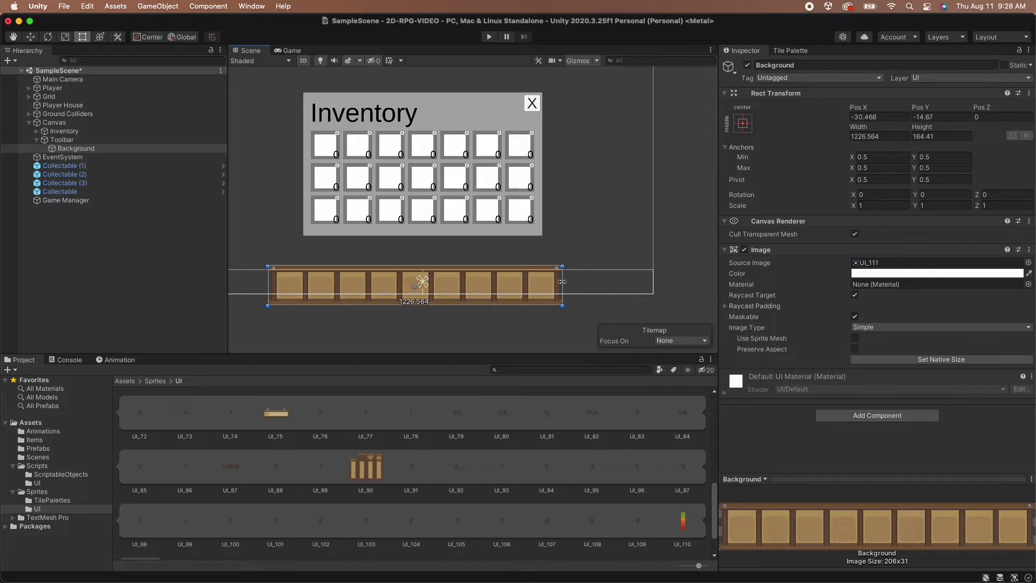
click(880, 138)
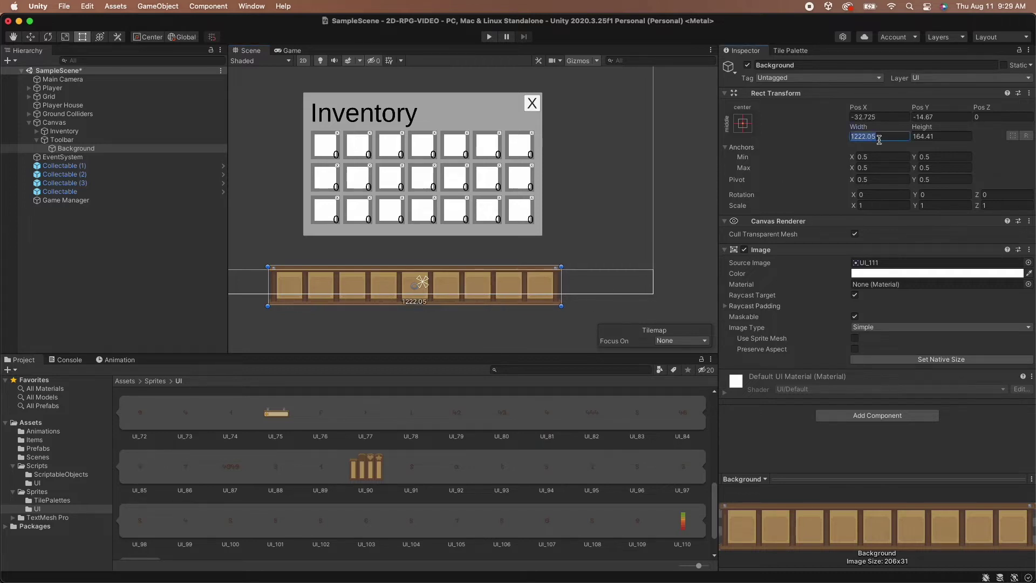
text(1220)
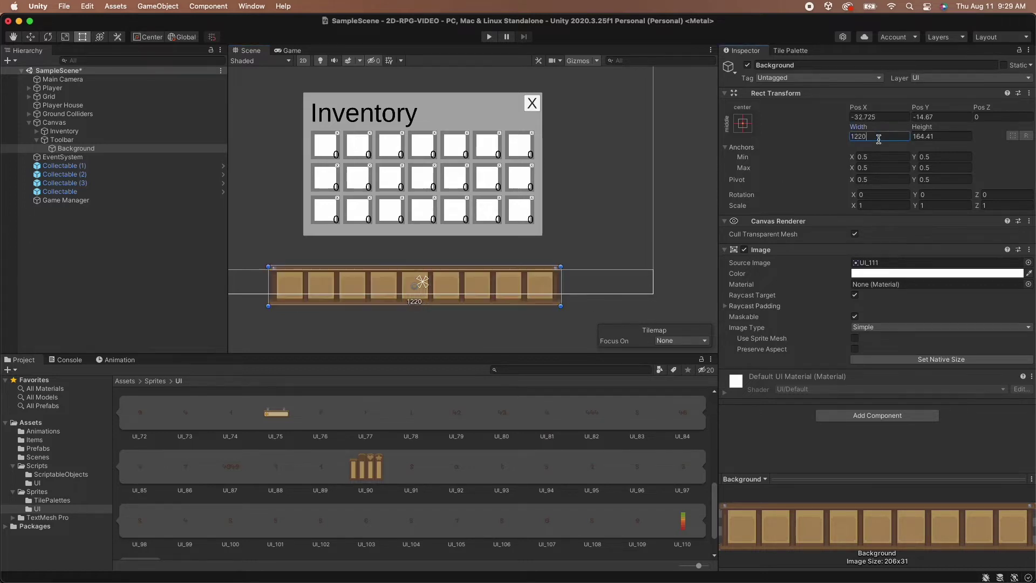
click(937, 138)
text(164)
key(Return)
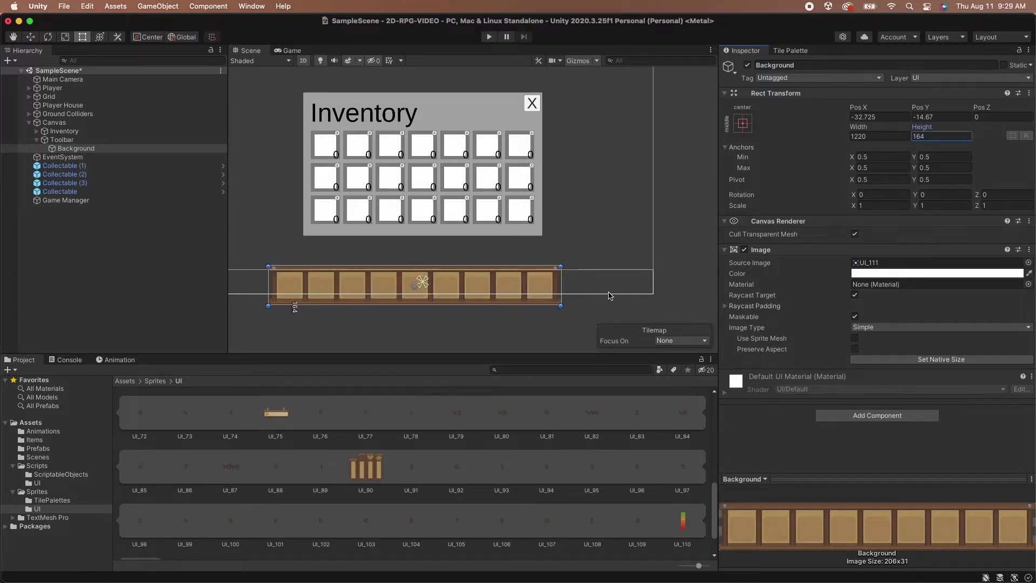
click(744, 125)
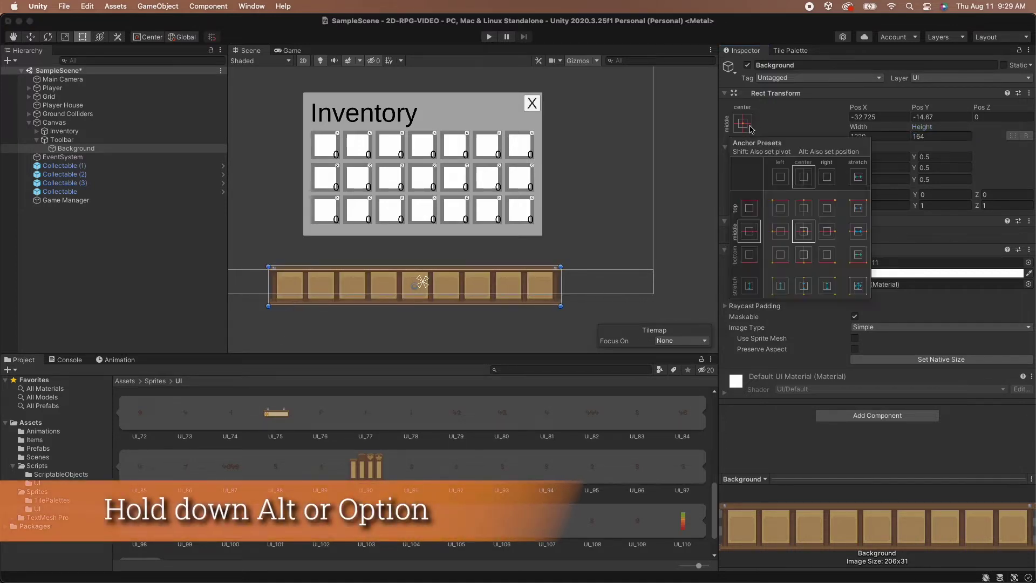
Step: Centre Background with the middle-center anchor preset, verify its 1220 width, and select Toolbar
alt+click(804, 238)
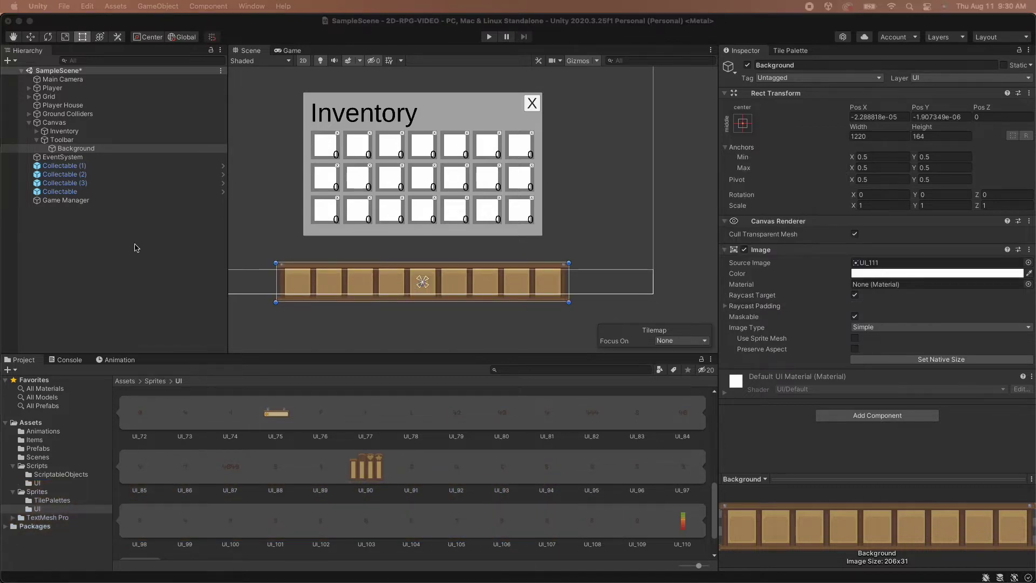
click(81, 149)
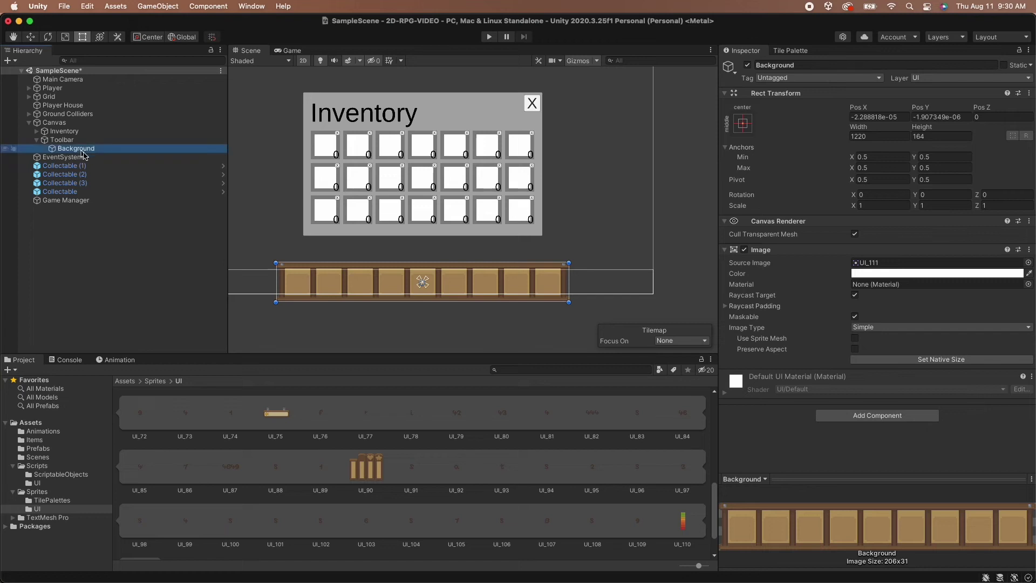
click(884, 137)
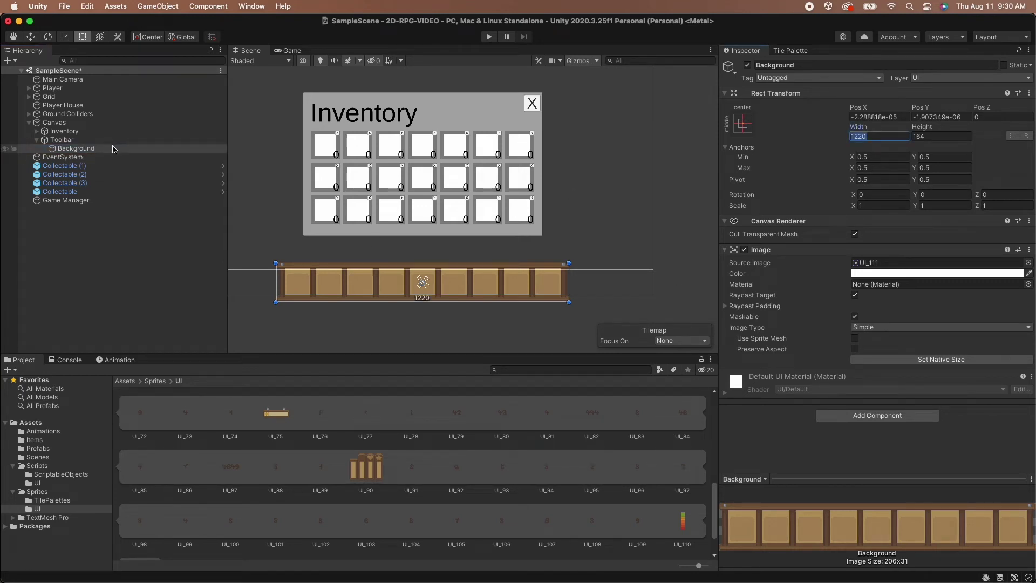
click(62, 140)
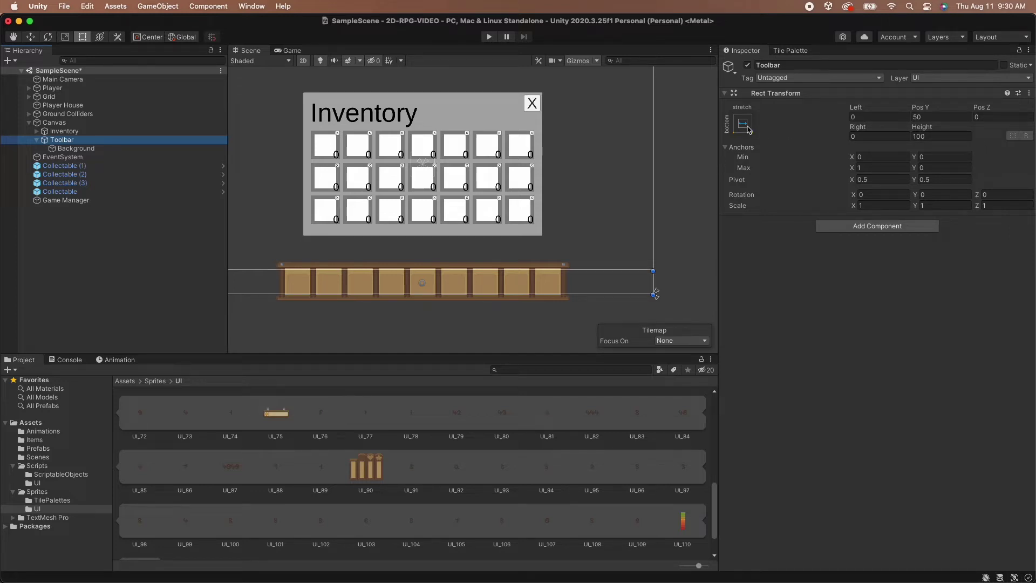
Step: Set the Toolbar's height to 164 and Alt-anchor it bottom-stretch so it sits at Pos Y 82
click(932, 137)
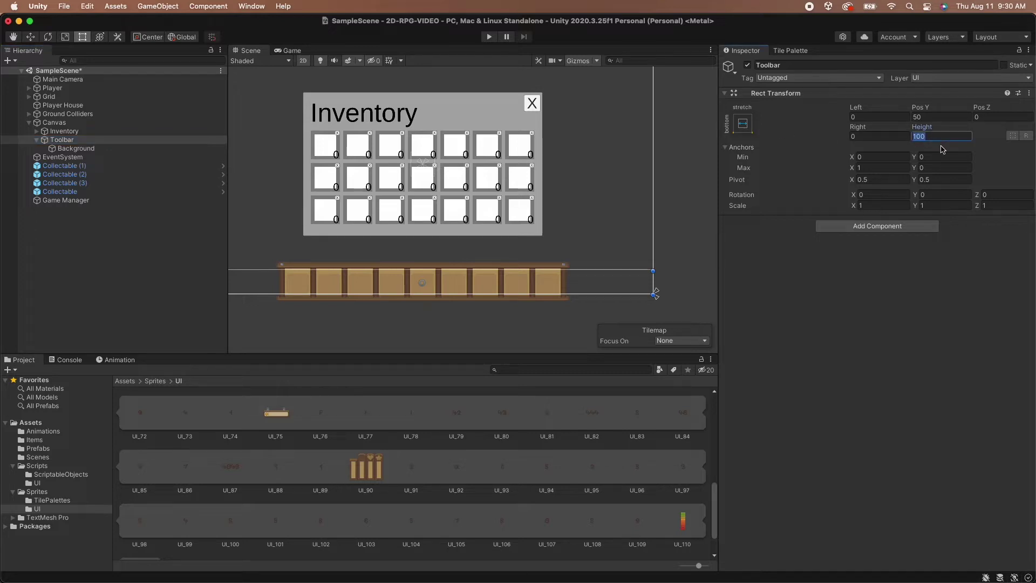
text(164)
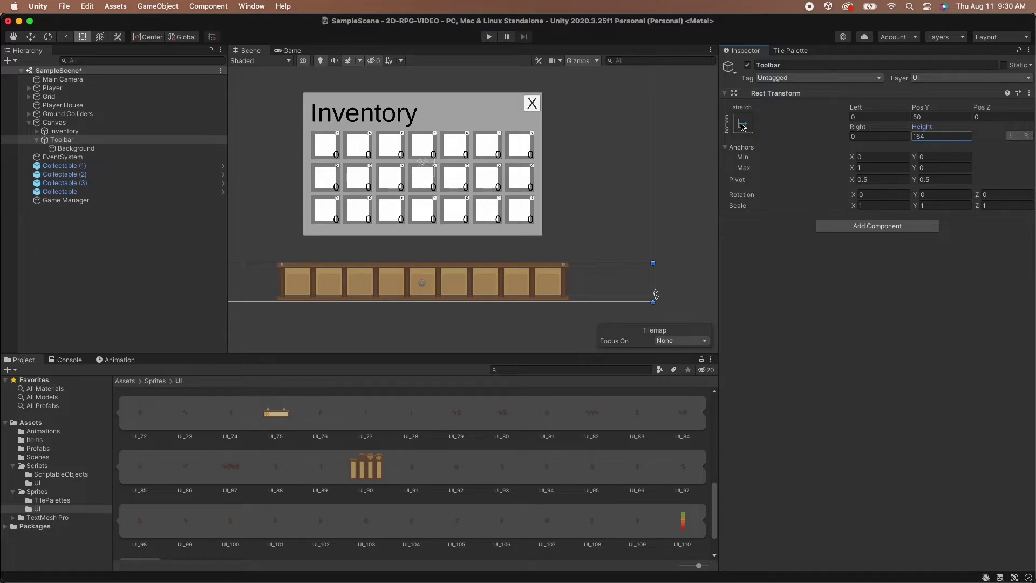
click(743, 126)
alt+click(864, 260)
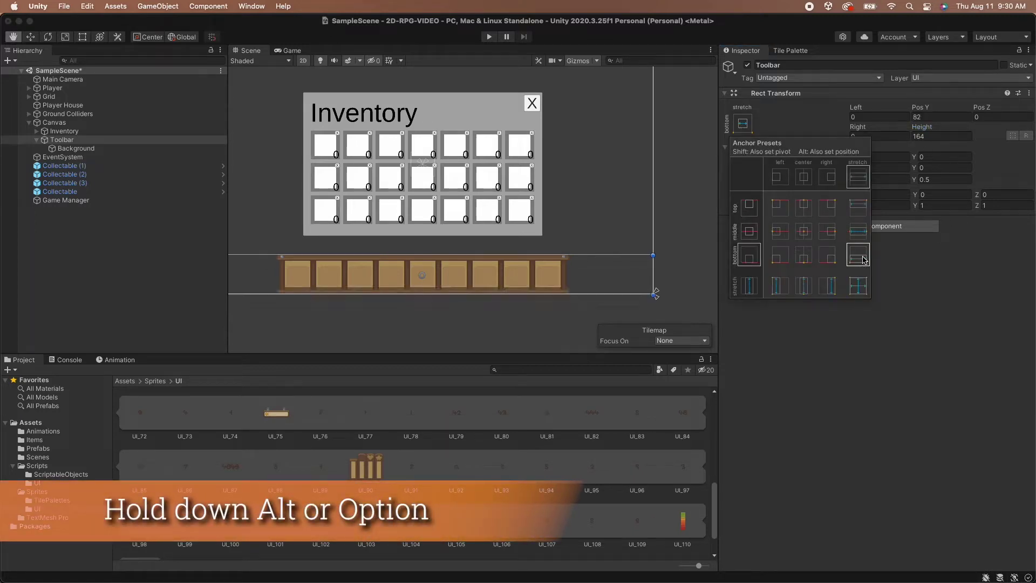
key(alt)
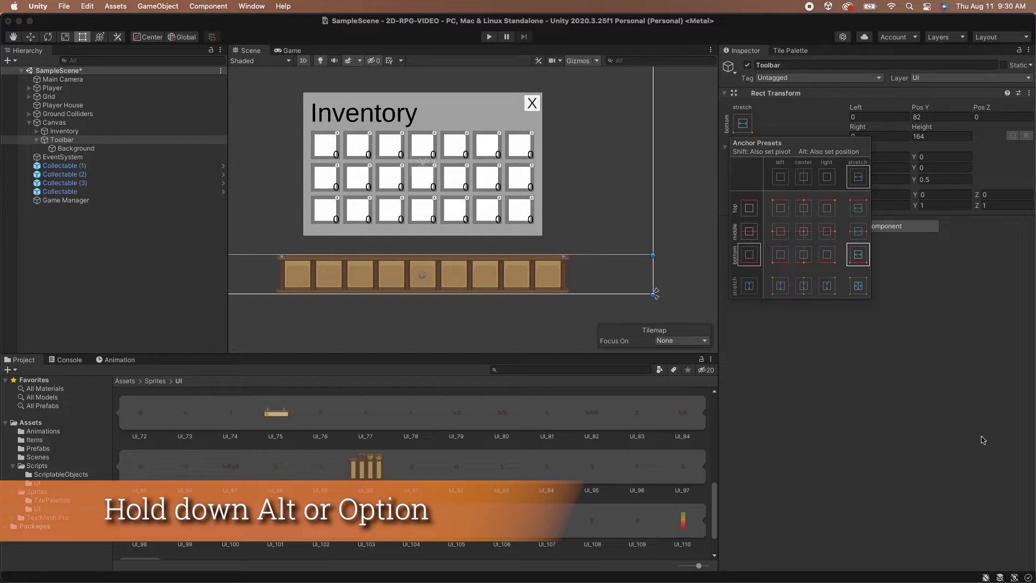
key(Escape)
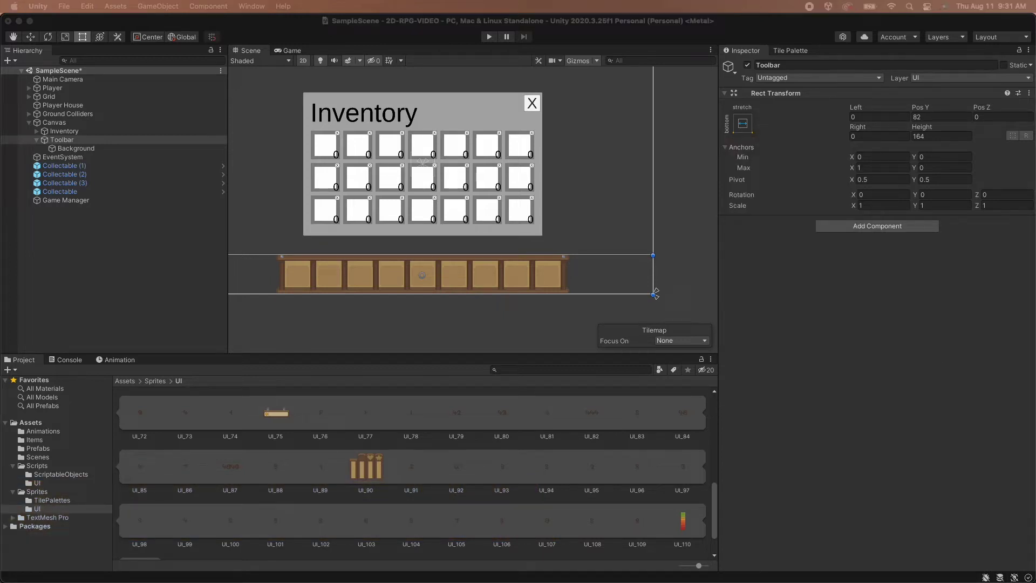
click(75, 148)
Step: Create an empty child named 'Slots' under the Background object
right_click(87, 150)
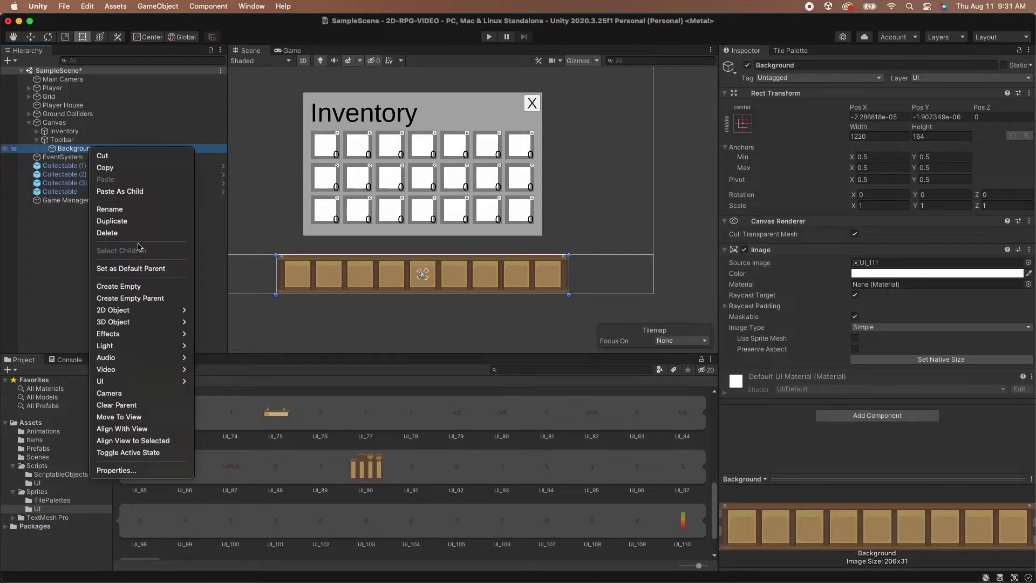
click(138, 287)
text(Slots)
key(Return)
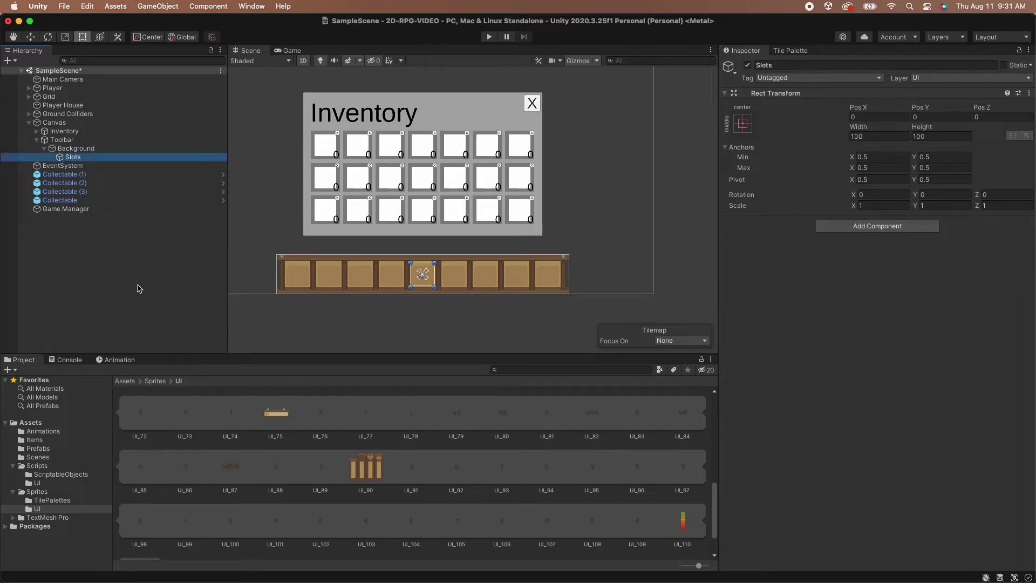
Step: Drag Slots' top, left and right rect edges out across the row of slots
scroll(416, 260, up, 10)
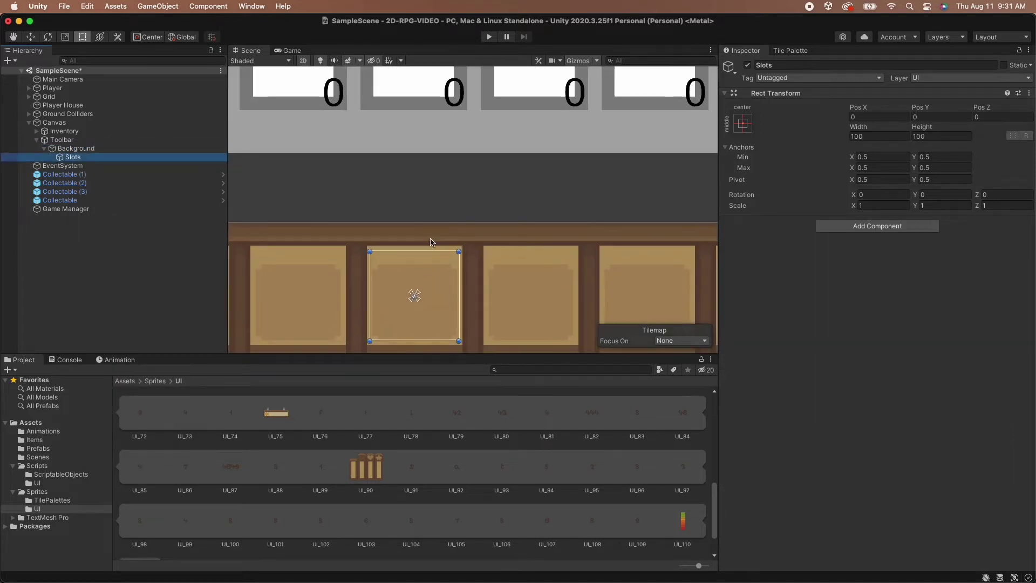
drag(428, 250, 430, 281)
scroll(438, 287, down, 8)
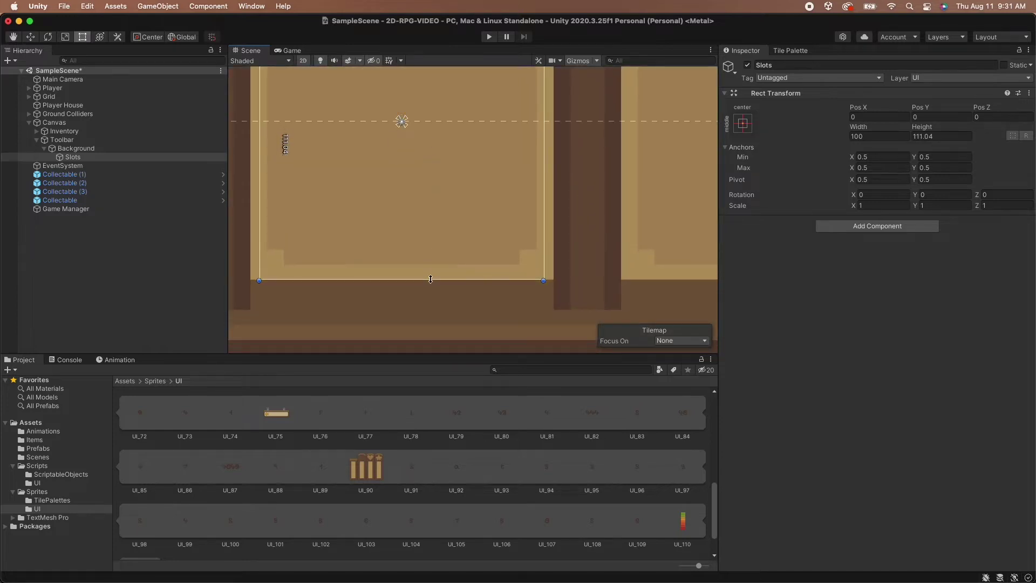
scroll(430, 280, down, 10)
middle_drag(431, 278, 562, 271)
drag(546, 267, 342, 267)
middle_drag(511, 270, 395, 269)
drag(469, 257, 673, 257)
Step: Fine-tune Slots' left and right edges to the slot-bar's inner edges
middle_drag(327, 265, 529, 265)
scroll(410, 261, up, 5)
drag(406, 260, 399, 261)
scroll(399, 262, down, 2)
middle_drag(398, 261, 204, 273)
scroll(377, 268, up, 4)
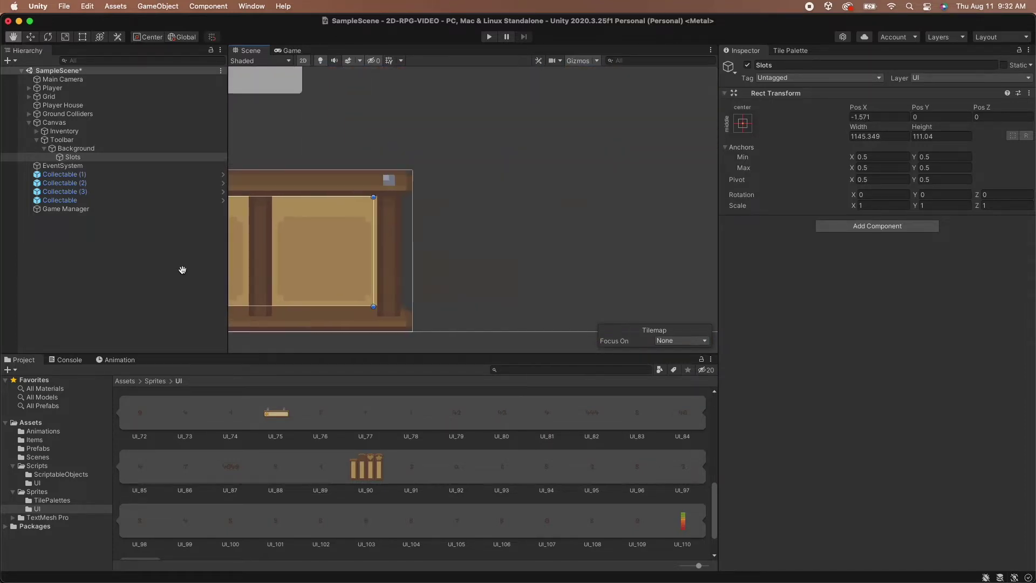
drag(375, 267, 382, 267)
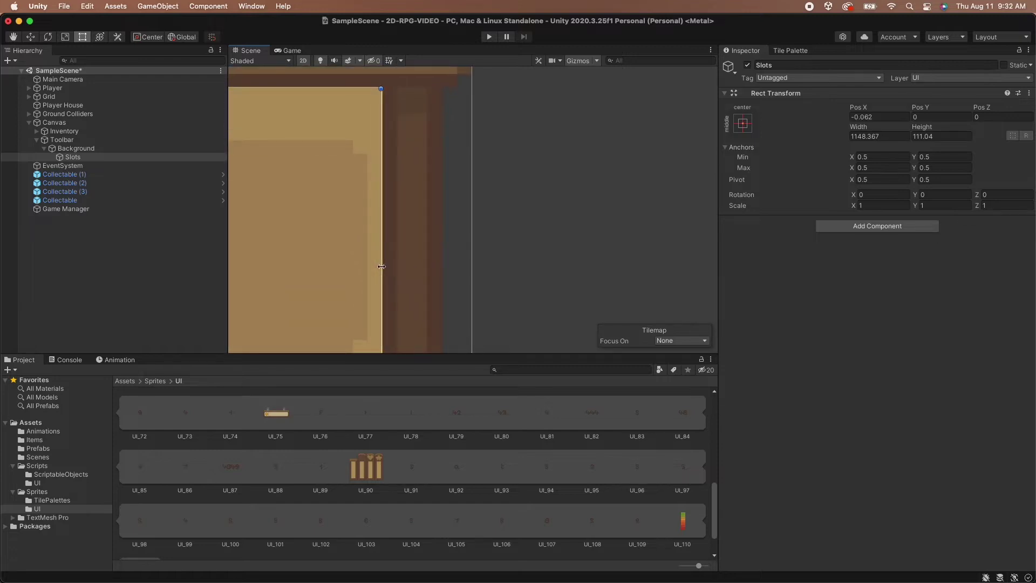
scroll(381, 267, down, 4)
middle_drag(381, 267, 514, 265)
scroll(514, 265, down, 3)
middle_drag(451, 263, 480, 262)
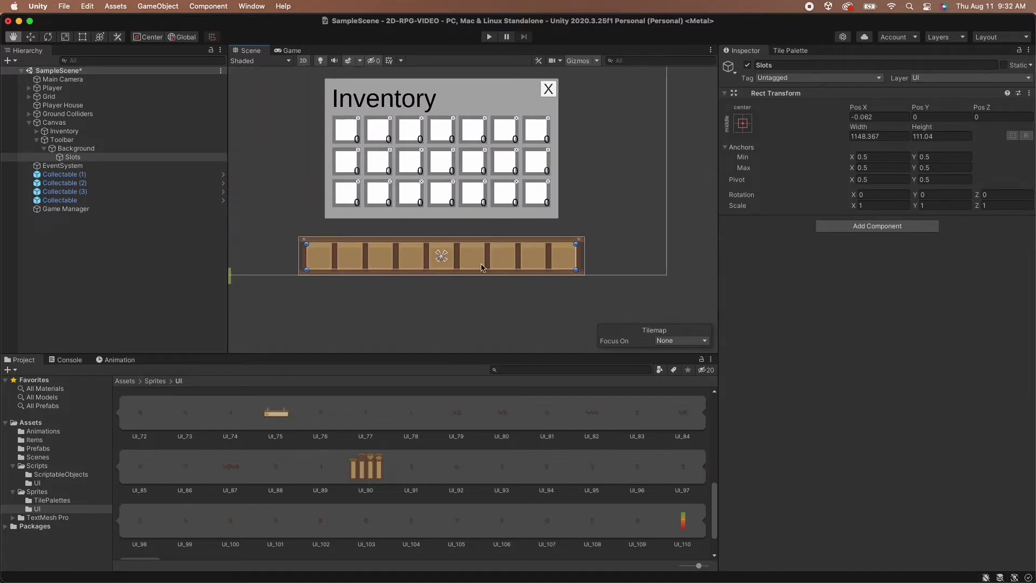
Step: Apply the stretch-stretch anchor preset so Slots fills the Background
click(744, 126)
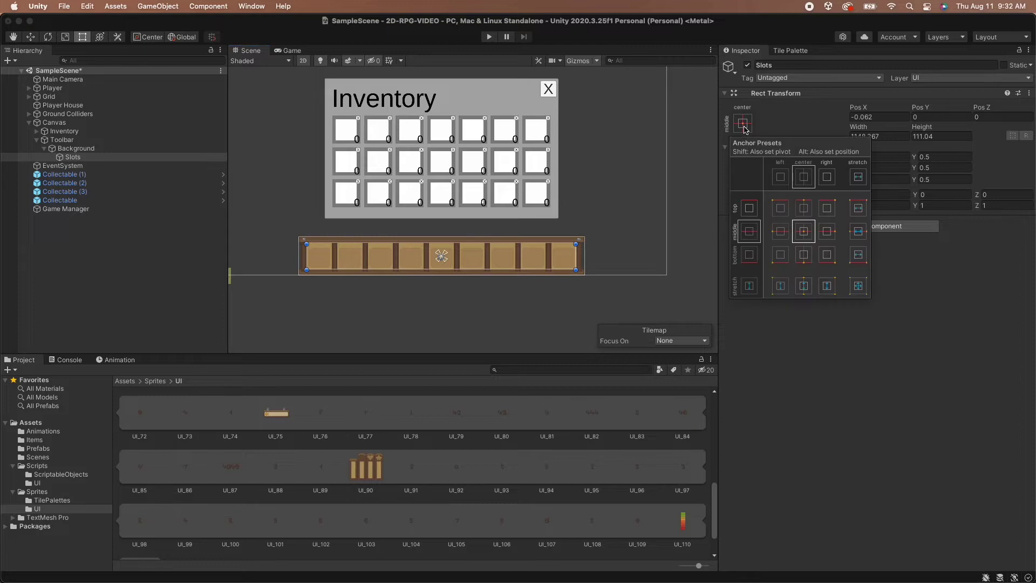
click(857, 286)
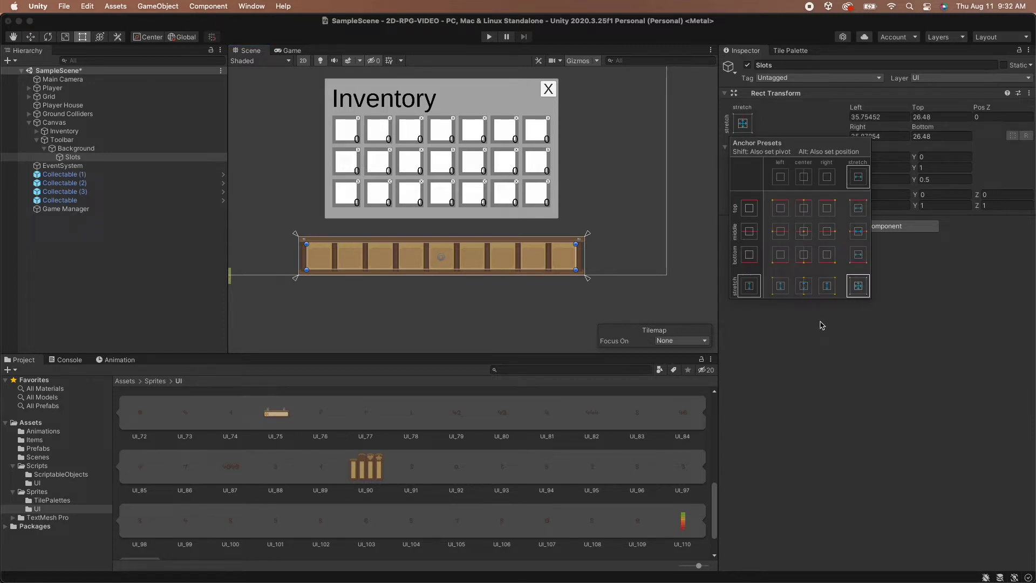
click(111, 159)
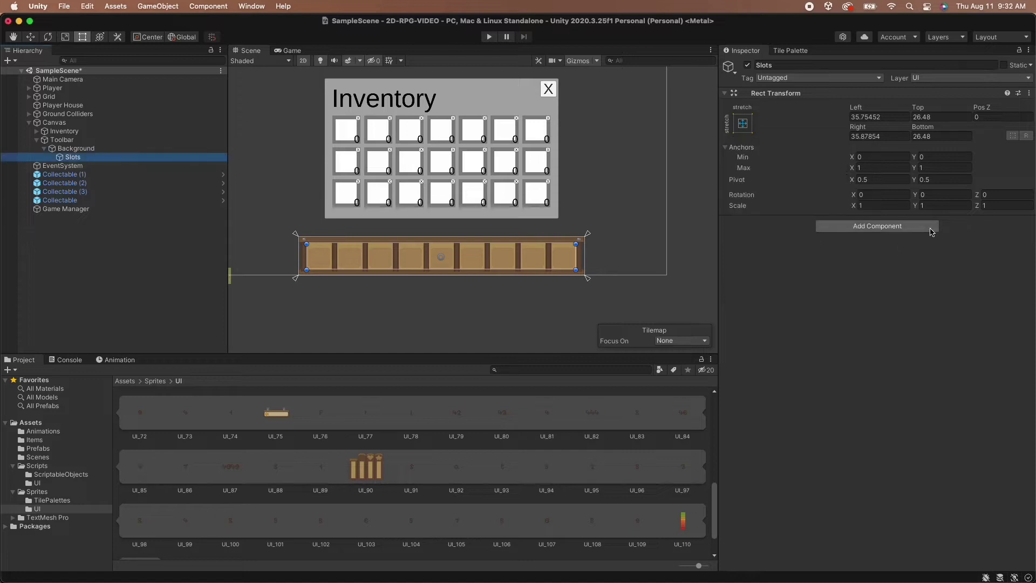
Step: Add a Horizontal Layout Group component to Slots by searching 'Hori' in Add Component
click(917, 226)
text(Hori)
key(Return)
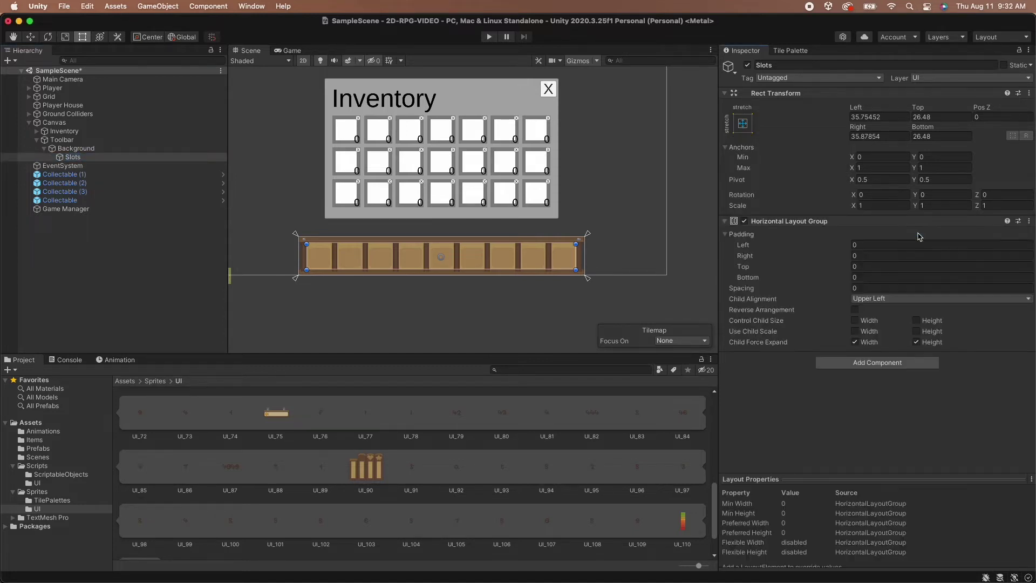